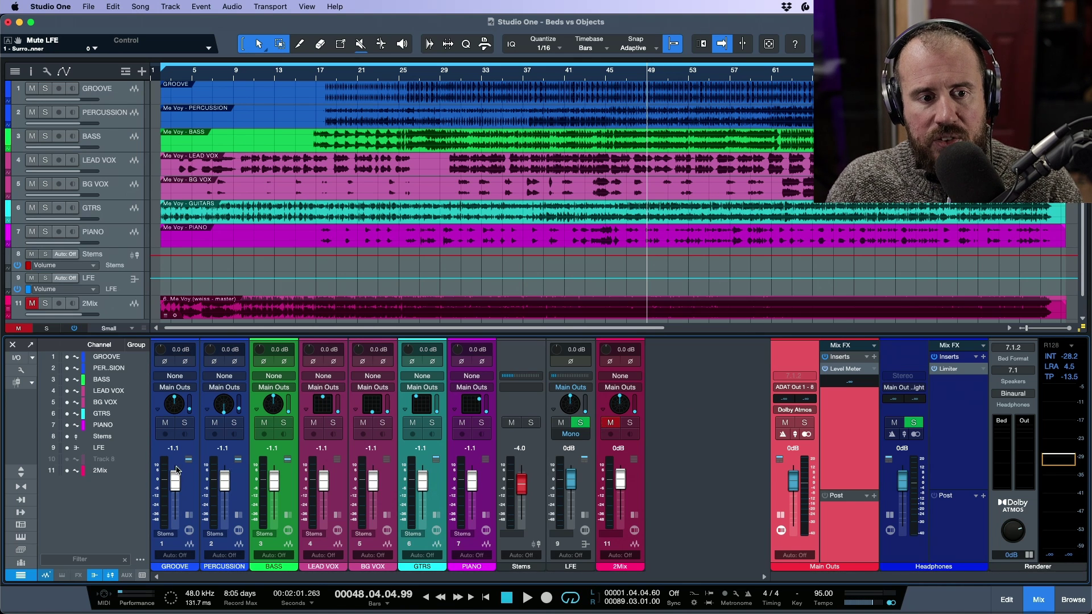
Compare the GROOVE bed panner with the LEAD VOX object panner, then close it.
double_click(175, 409)
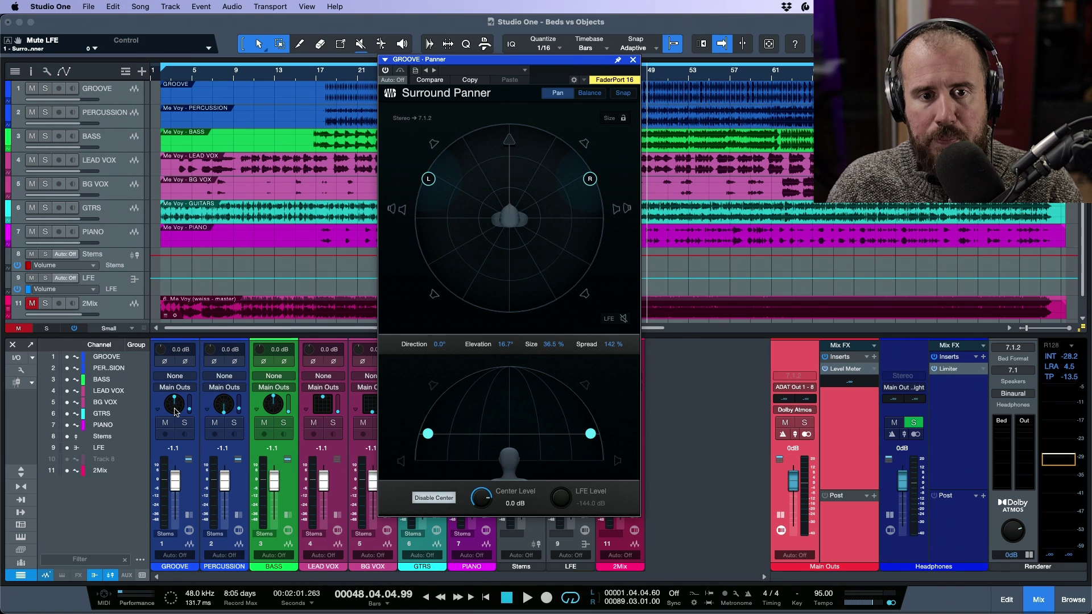
double_click(323, 407)
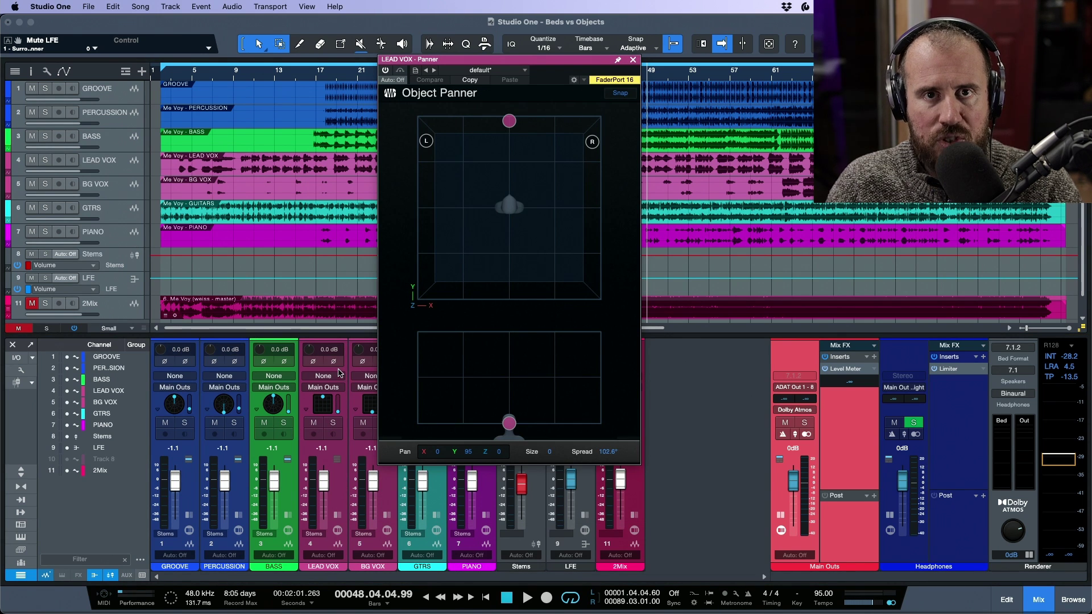
click(633, 59)
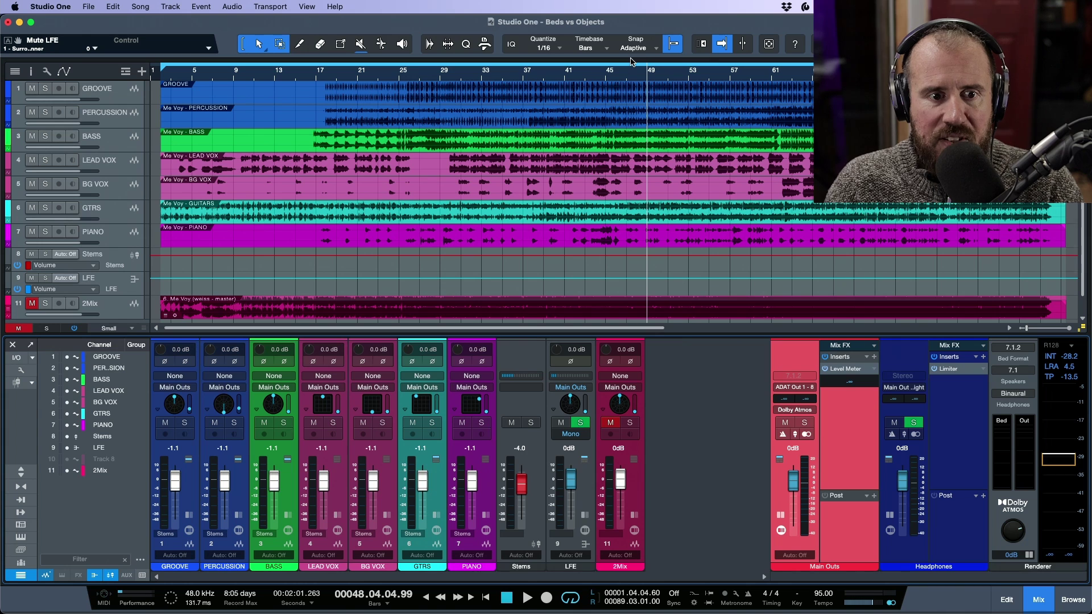
Solo GROOVE and play, then stop, switch the solo to GTRS and play again.
click(185, 426)
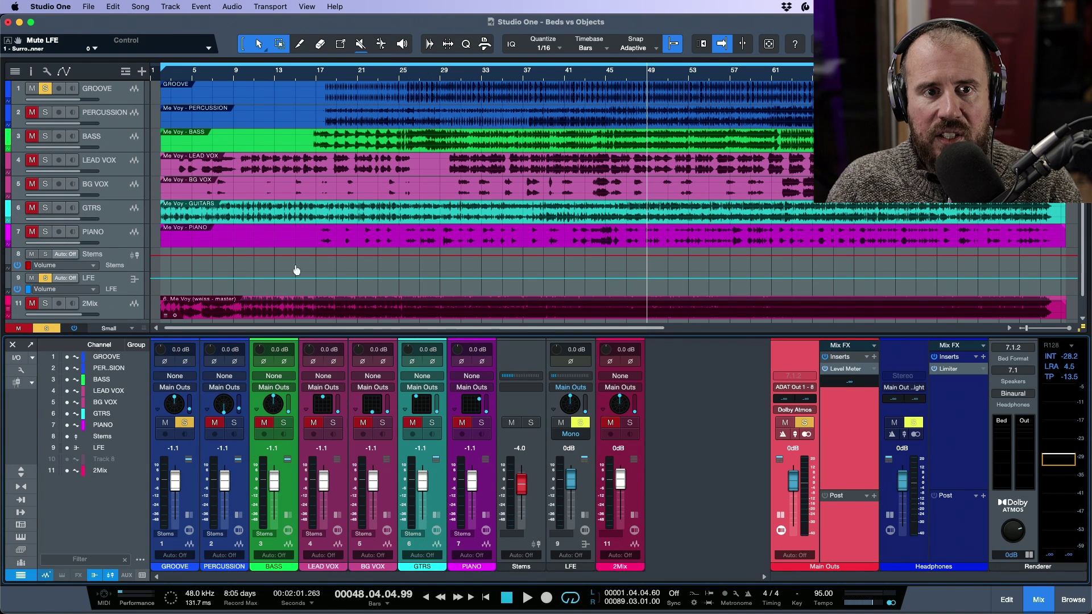
key(space)
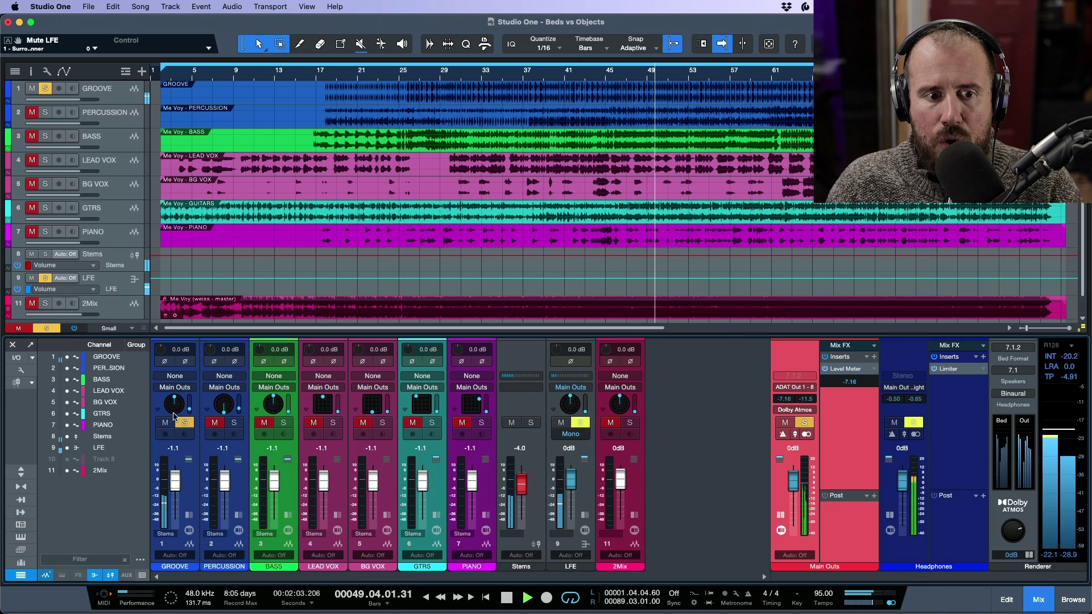
key(space)
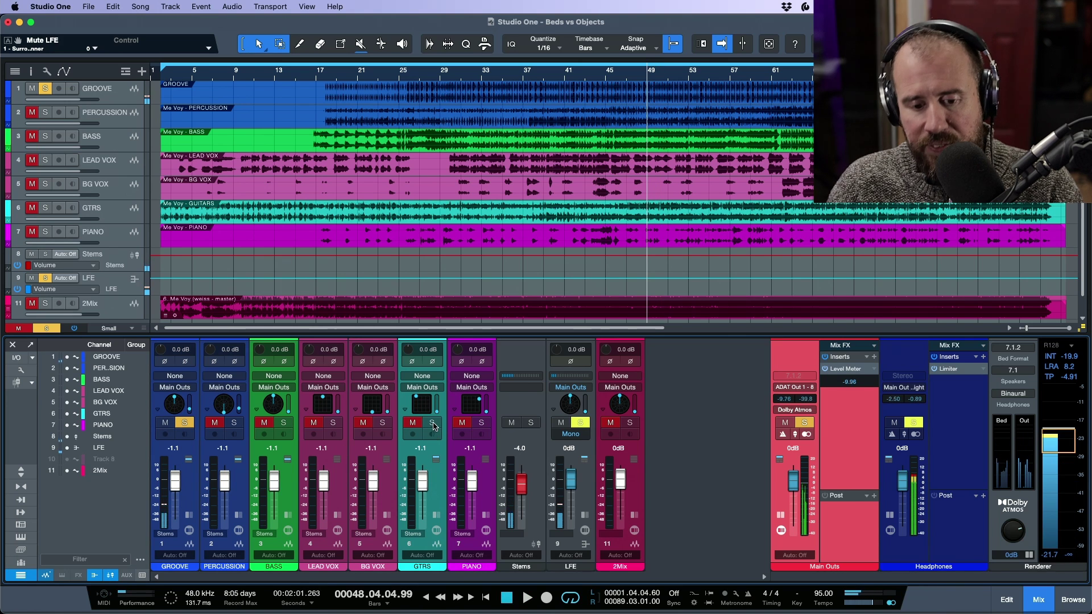
click(430, 424)
key(space)
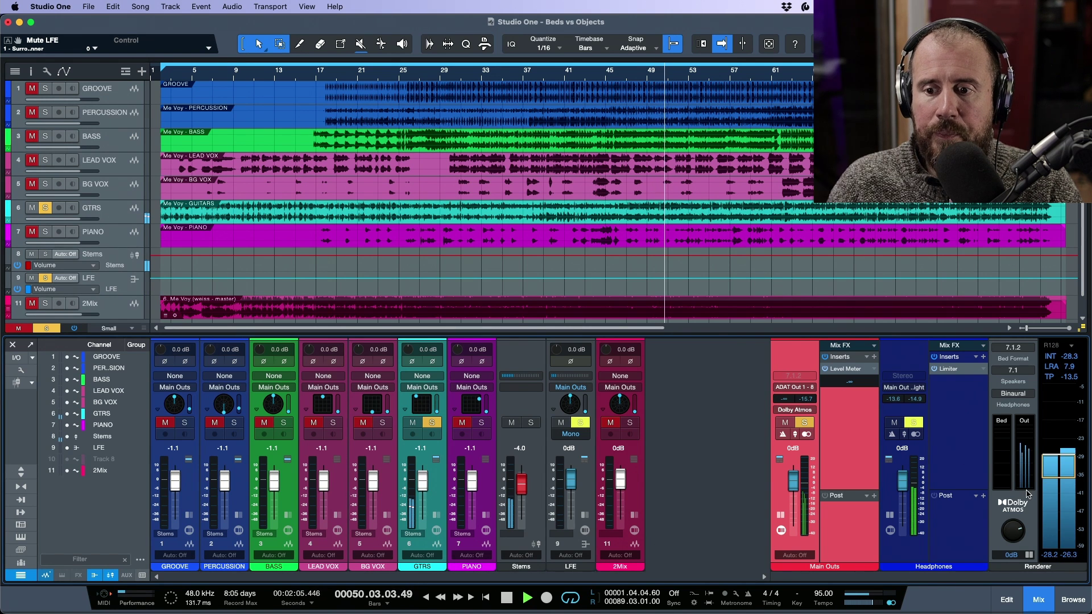
Show the Dolby Atmos Renderer and Inspector, then solo PIANO and then PERCUSSION during playback.
click(1014, 503)
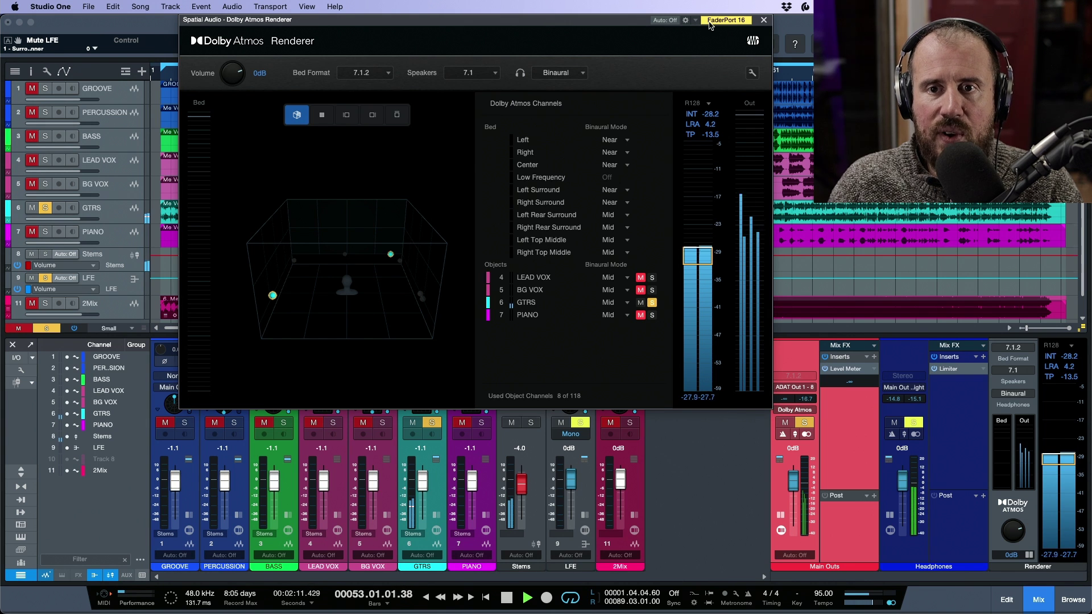
click(31, 71)
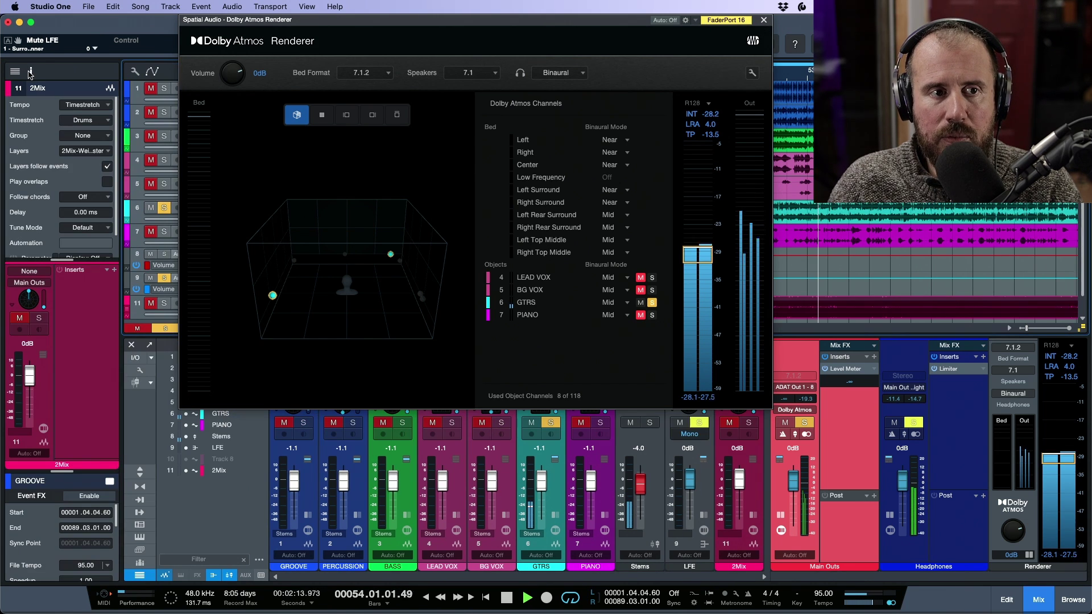
click(613, 490)
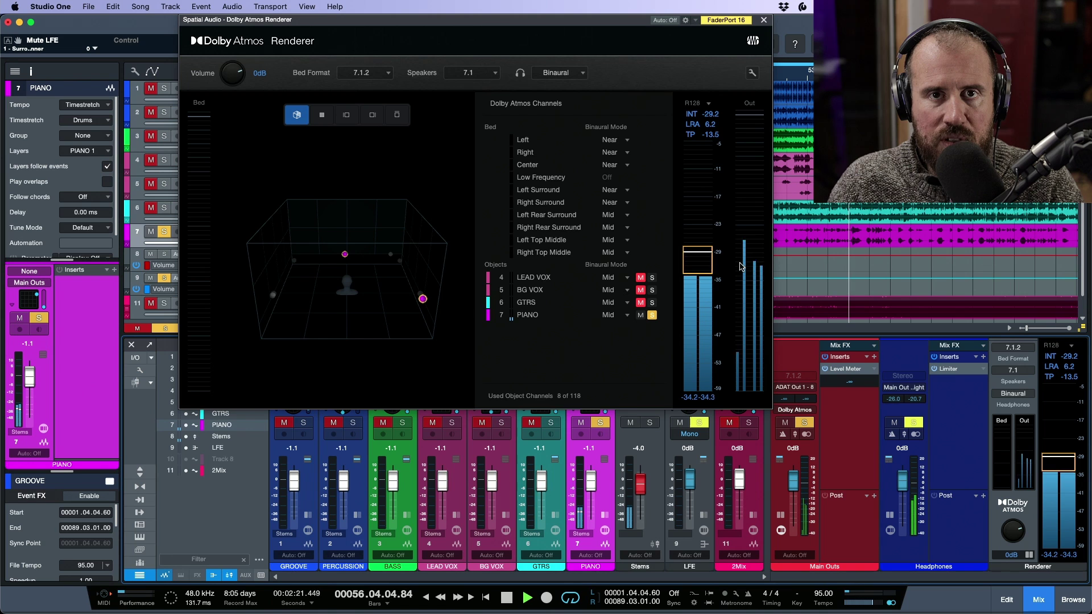
click(342, 482)
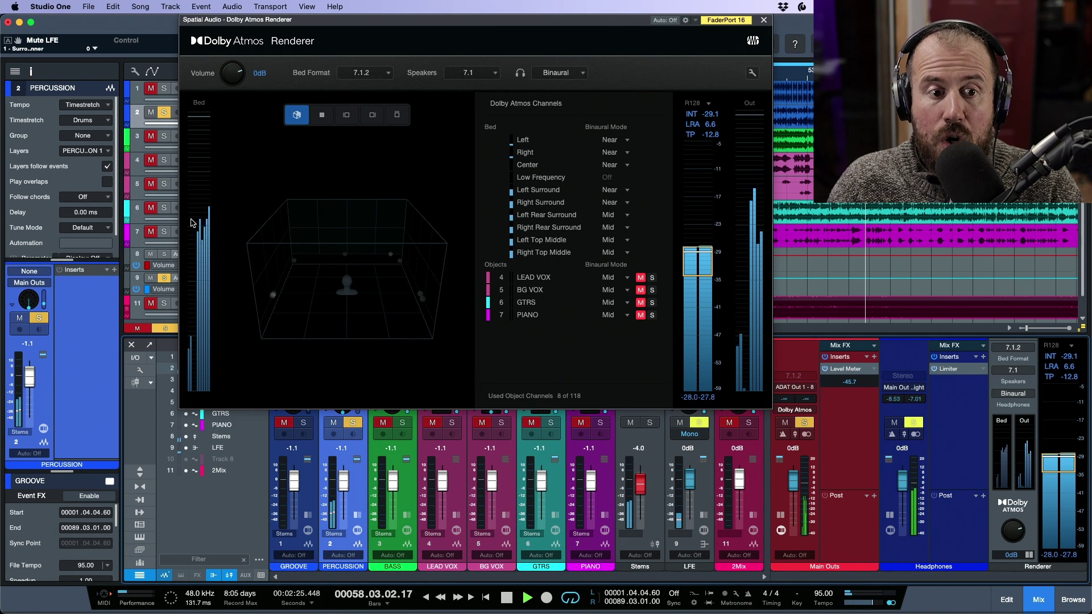
Close the Dolby Atmos Renderer, stop playback and clear all solos.
click(763, 20)
key(space)
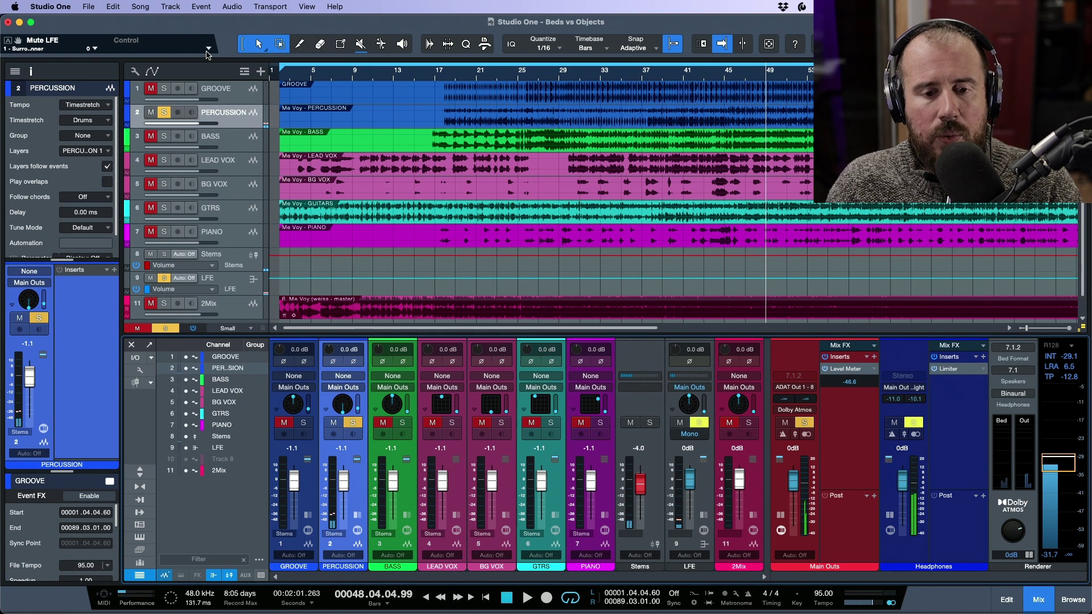
key(s)
Export the song via Song > Export Spatial Audio as the ADM BWF master 'Beds vs Objects'.
click(140, 7)
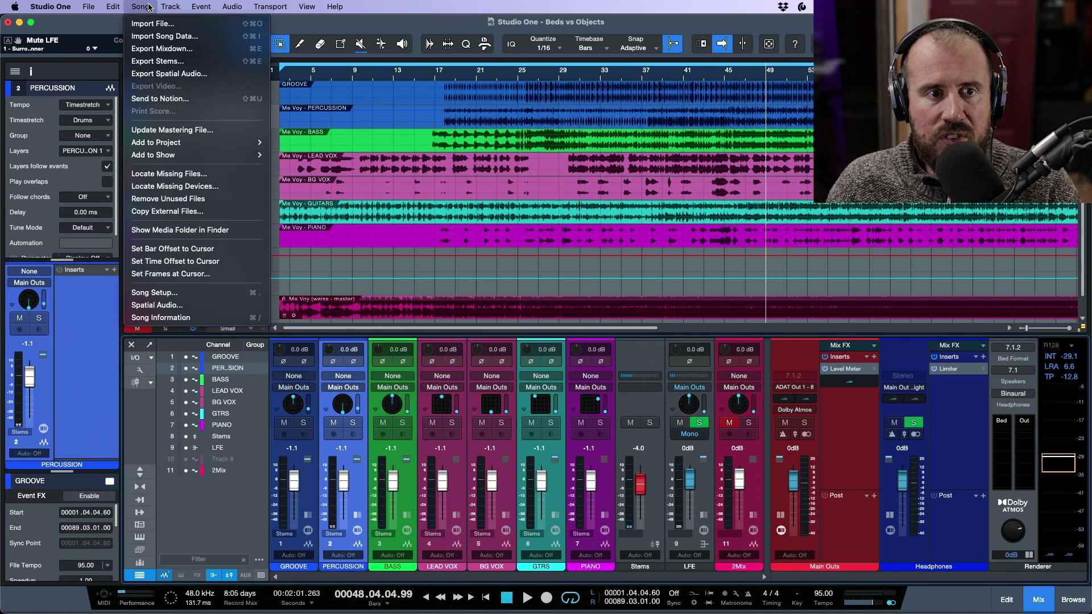
click(169, 75)
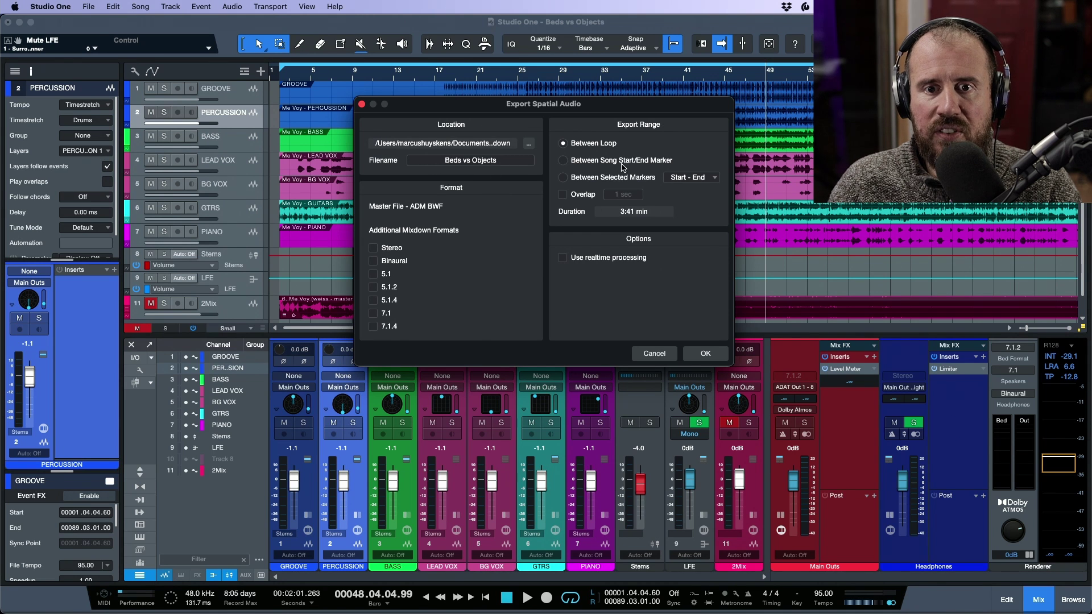
click(708, 353)
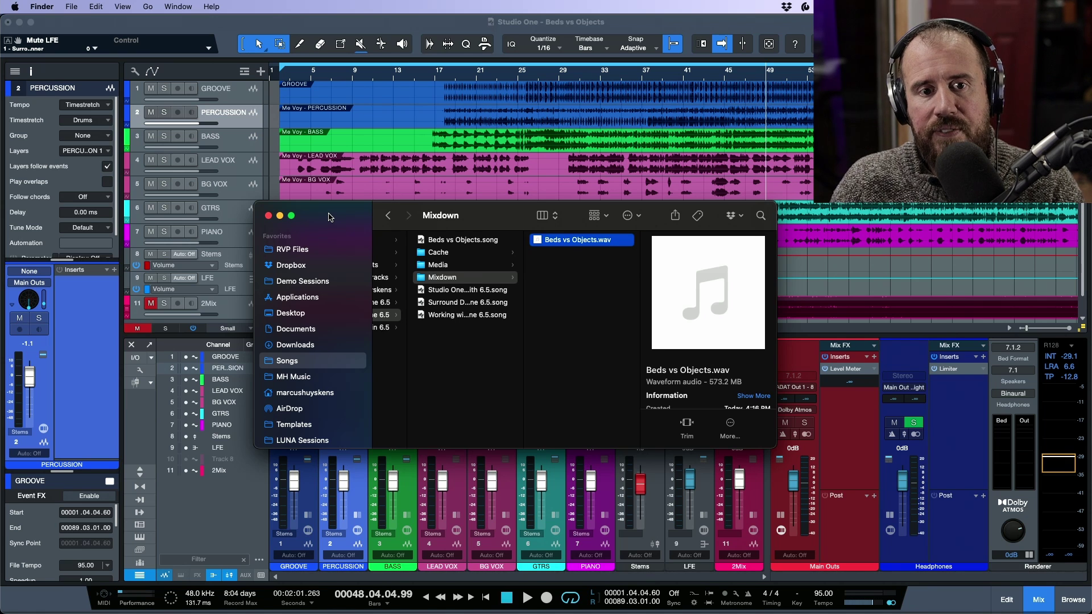
Drag Beds vs Objects.wav into Studio One as an ADM song, fit the arrangement and show the console.
drag(328, 217, 323, 232)
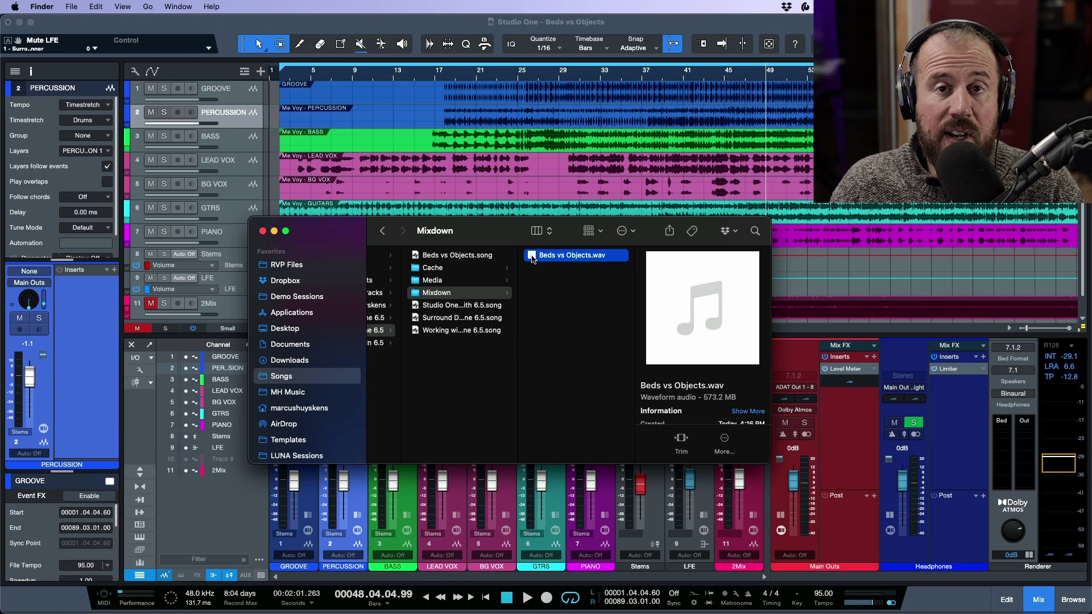
drag(533, 258, 911, 35)
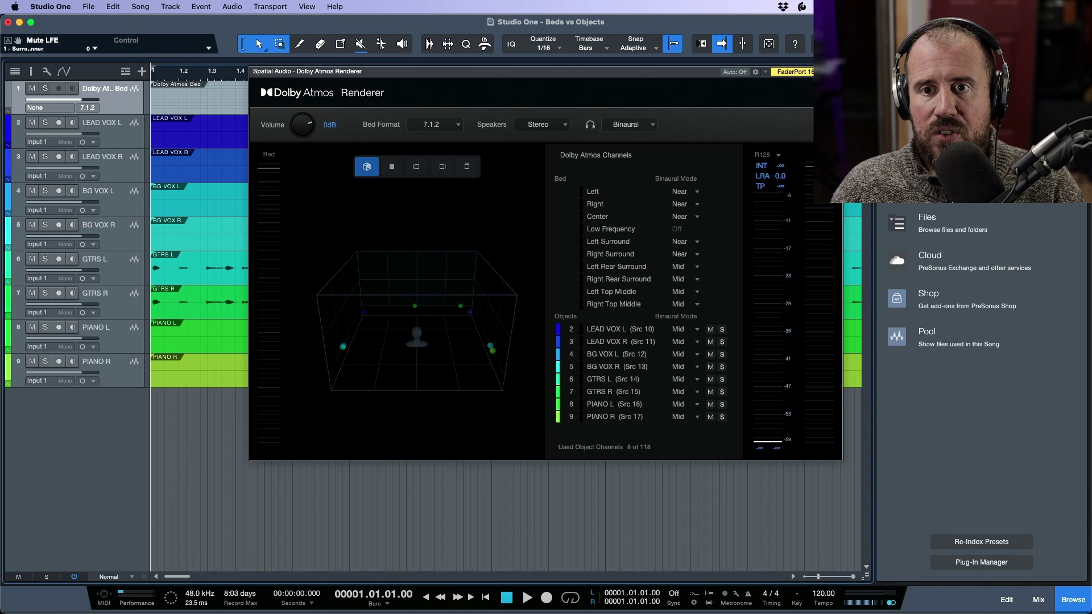
key(super+w)
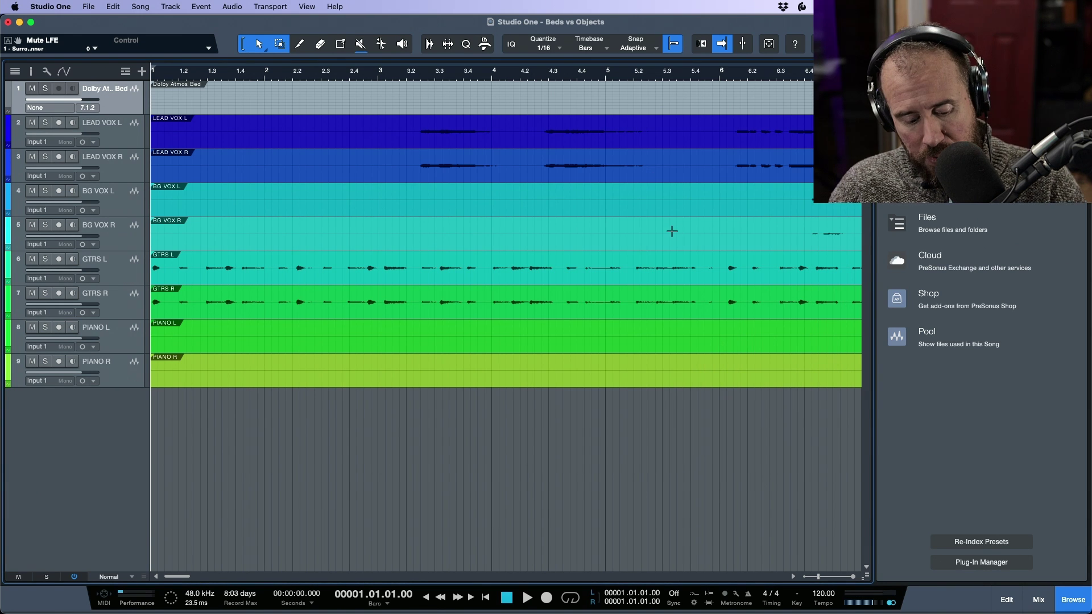
key(z)
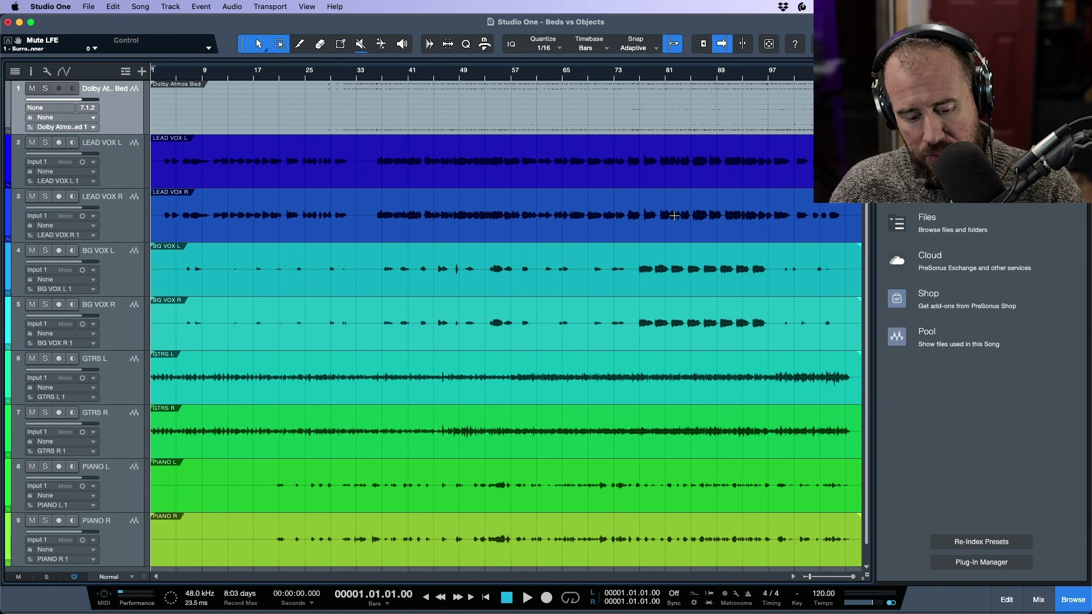
key(F3)
Import and apply the Basic 7.1 ADAT OUTS I/O configuration in Song Setup's Audio I/O Setup.
key(z)
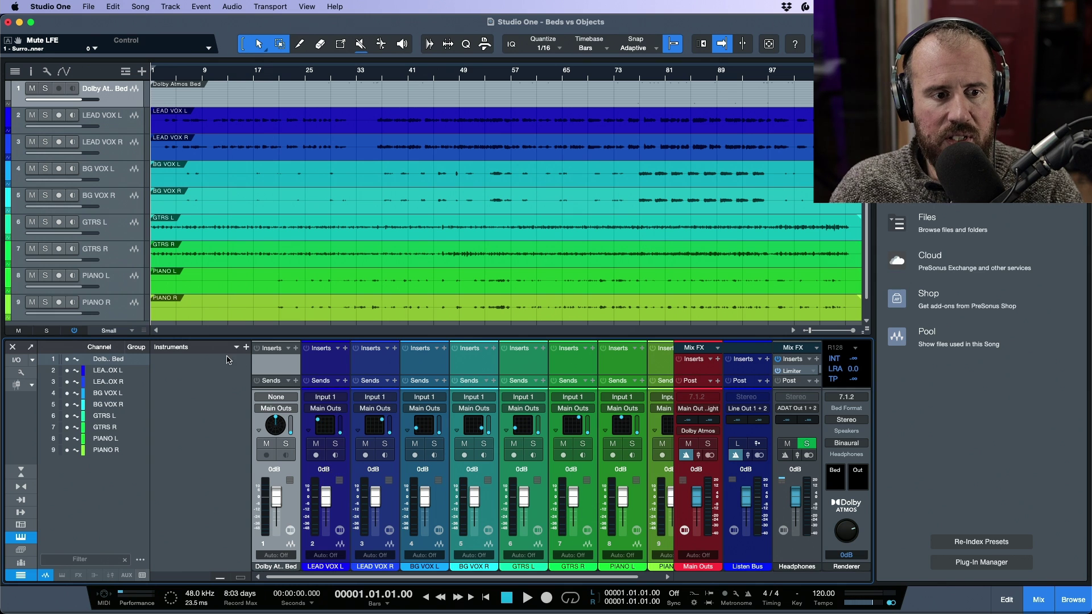
click(16, 360)
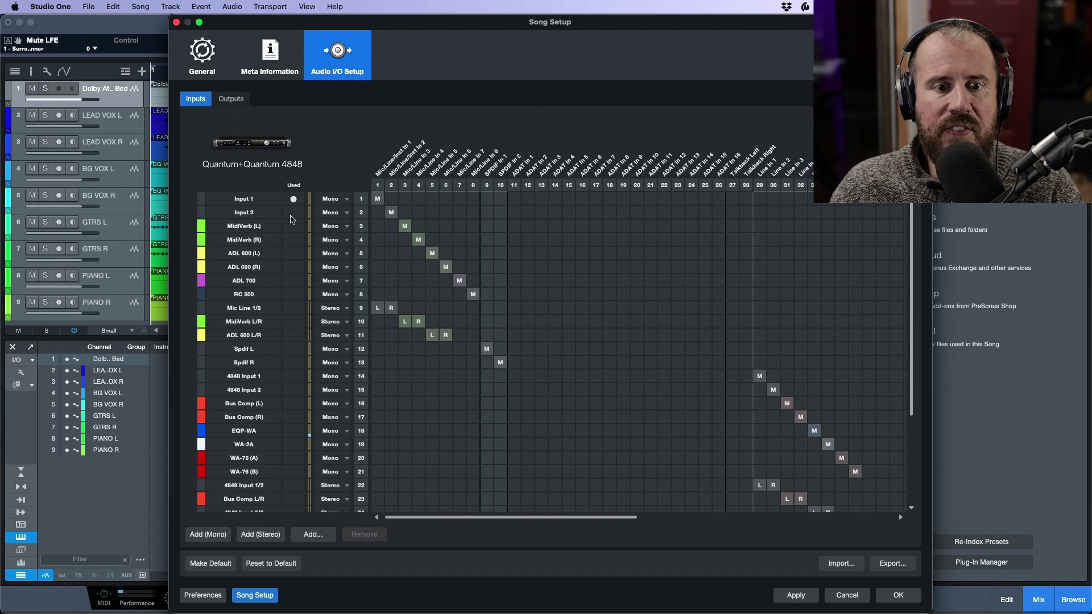
click(240, 101)
click(205, 101)
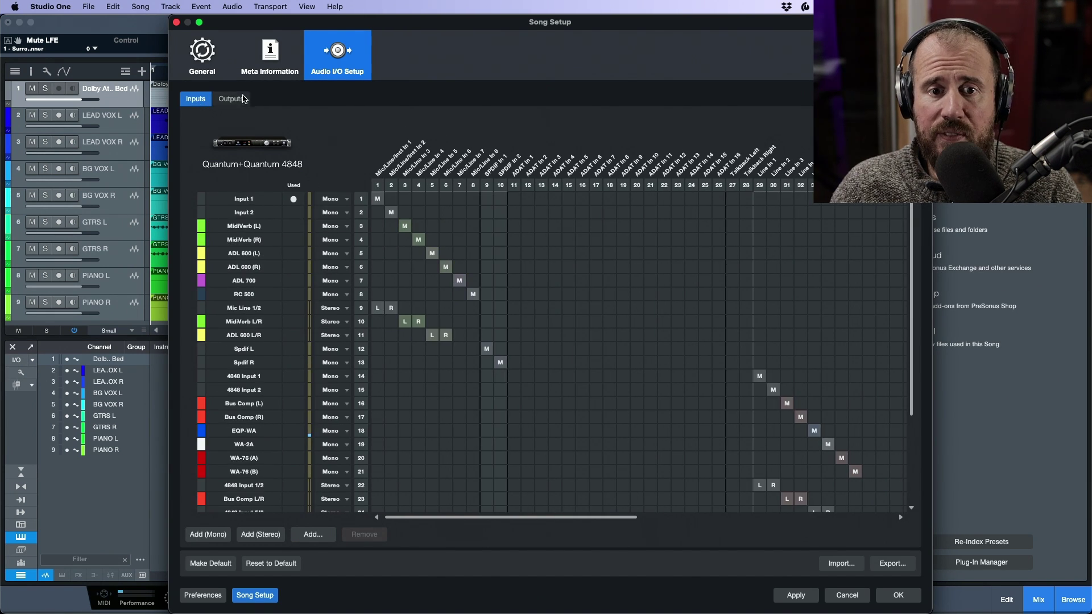
click(843, 566)
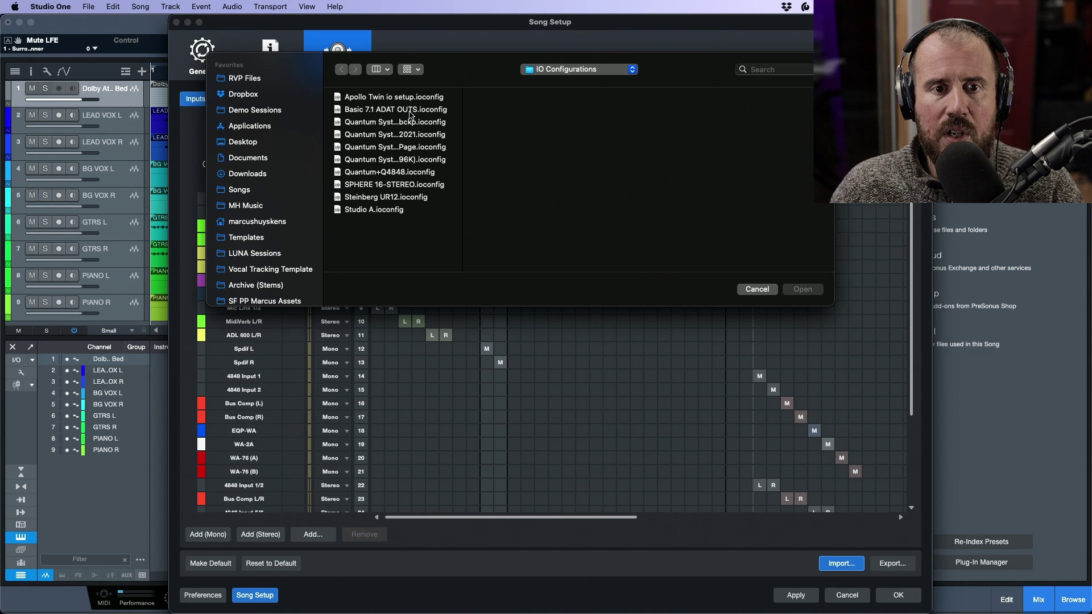
click(407, 110)
click(813, 291)
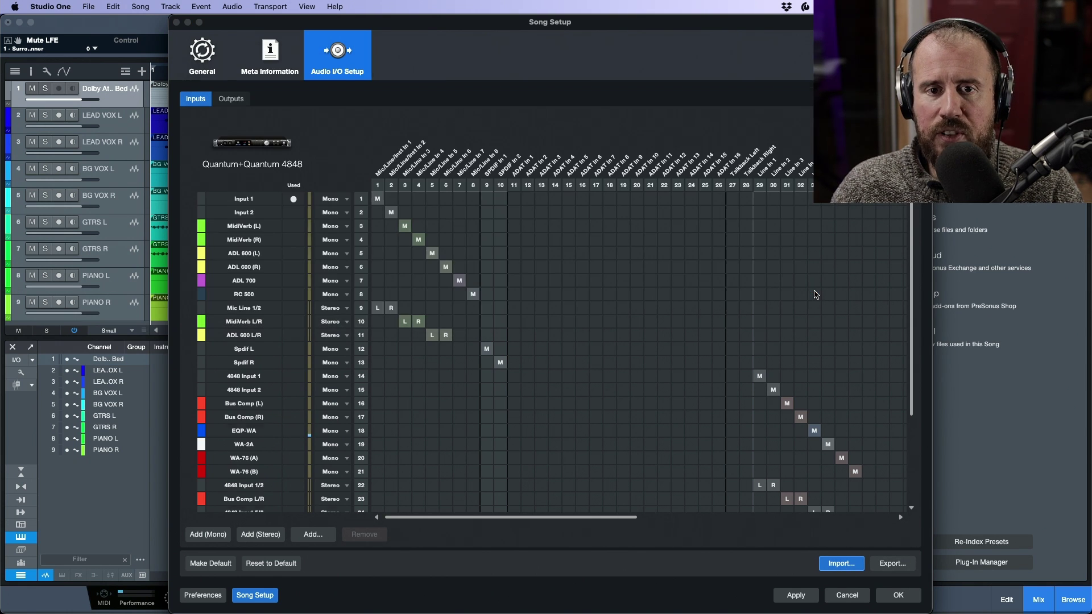
click(802, 599)
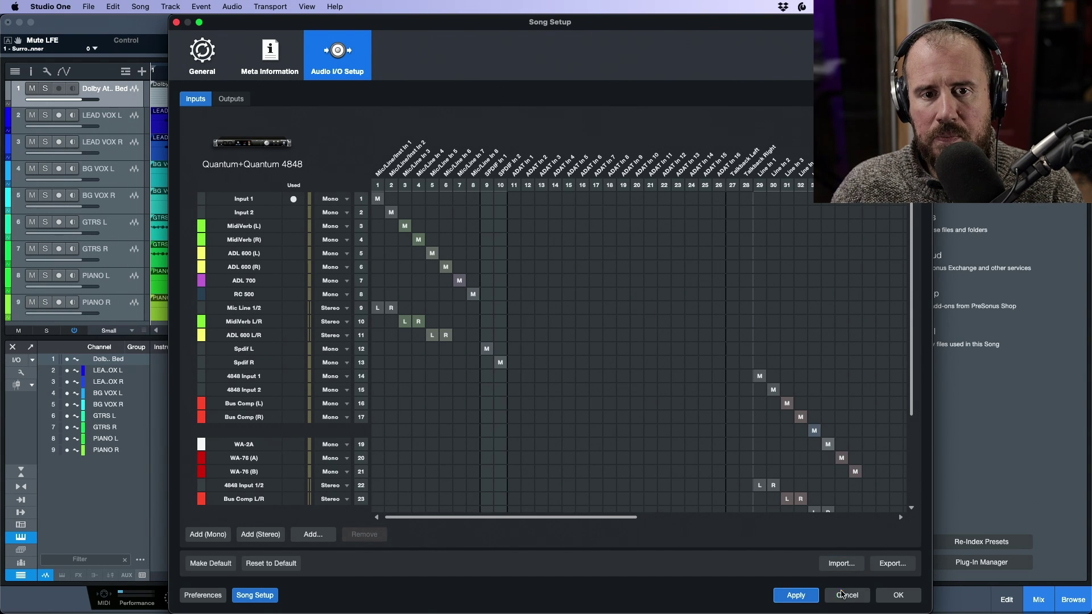
Remove the extra Headphones output, apply the change and close Song Setup.
click(237, 100)
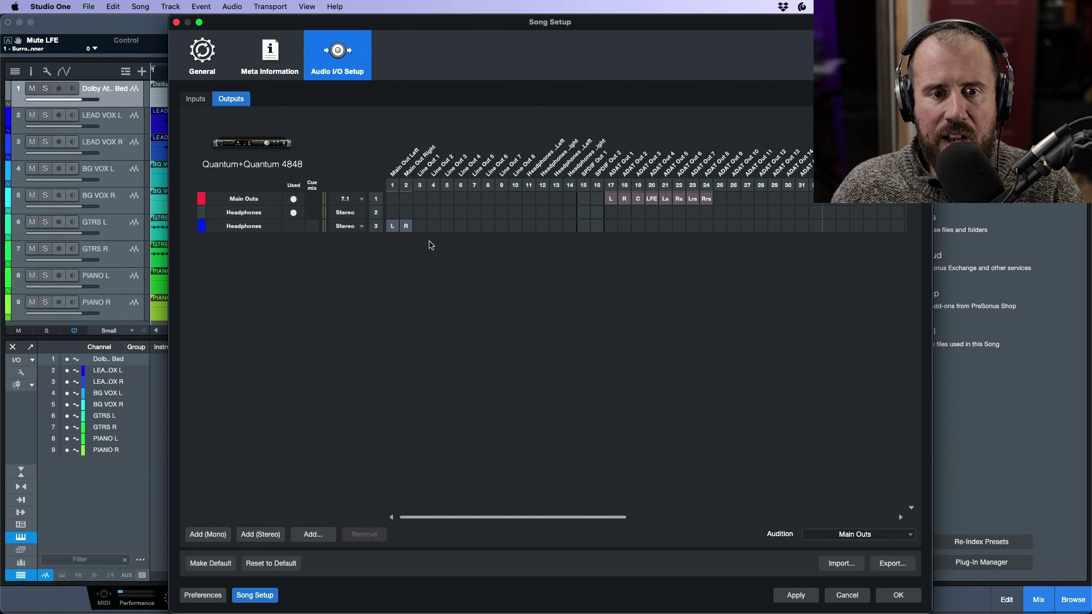
click(254, 228)
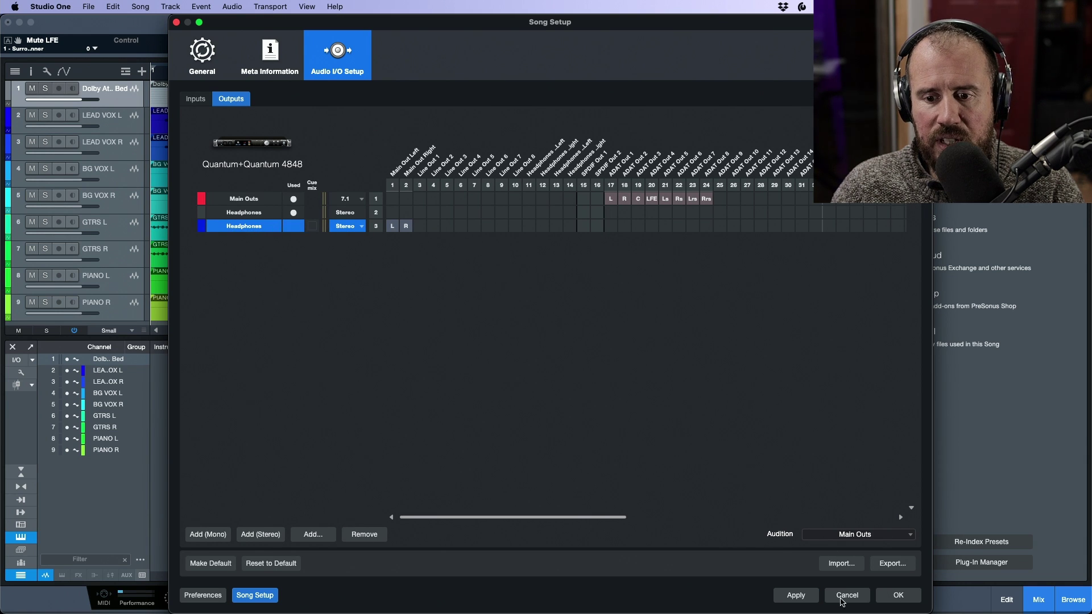
click(376, 537)
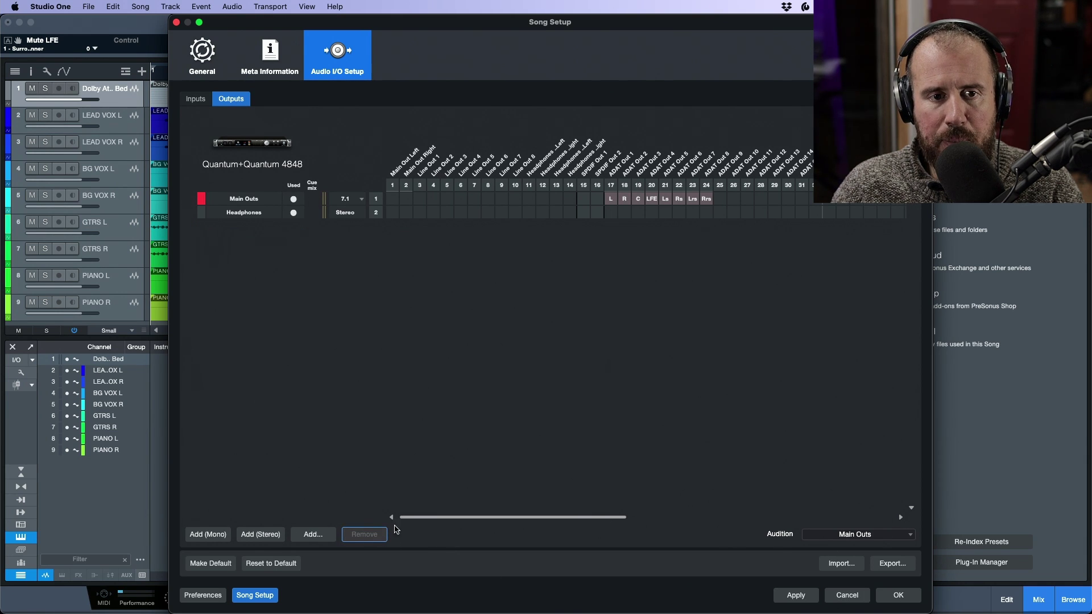
click(799, 596)
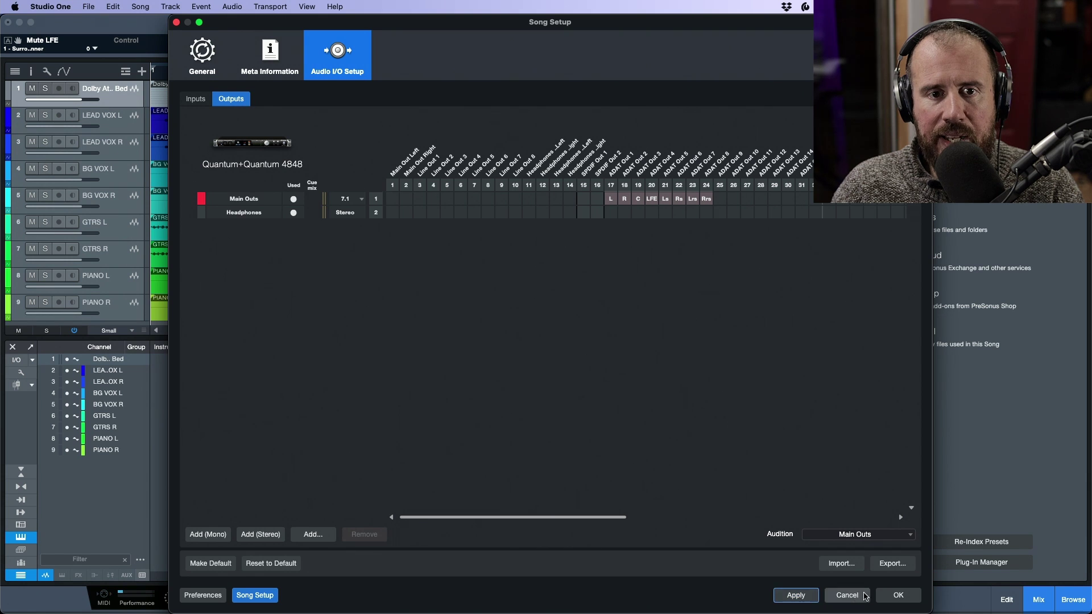
click(899, 596)
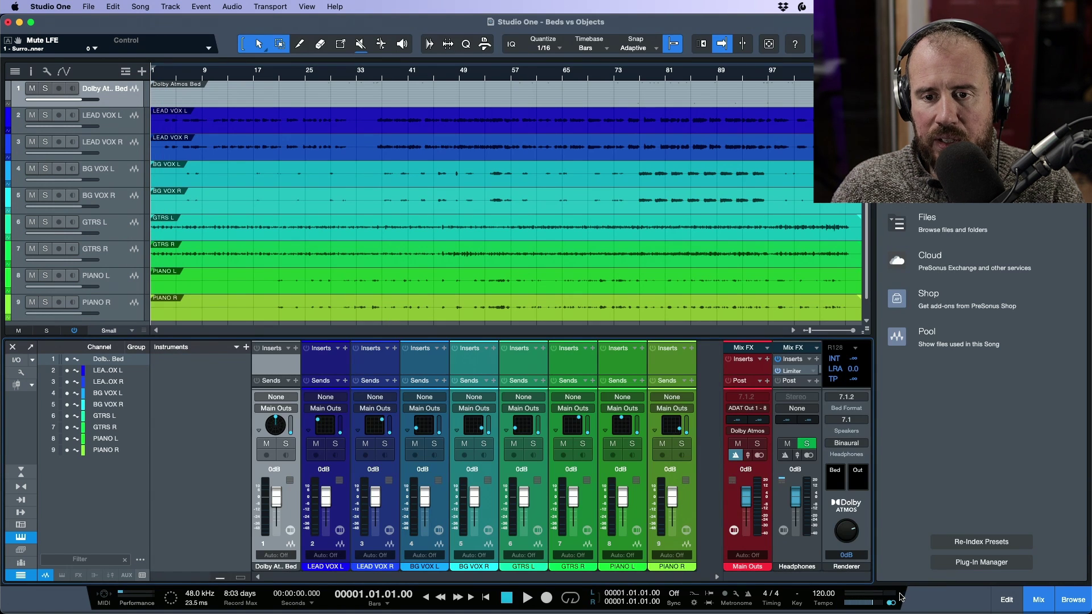
click(799, 409)
click(805, 48)
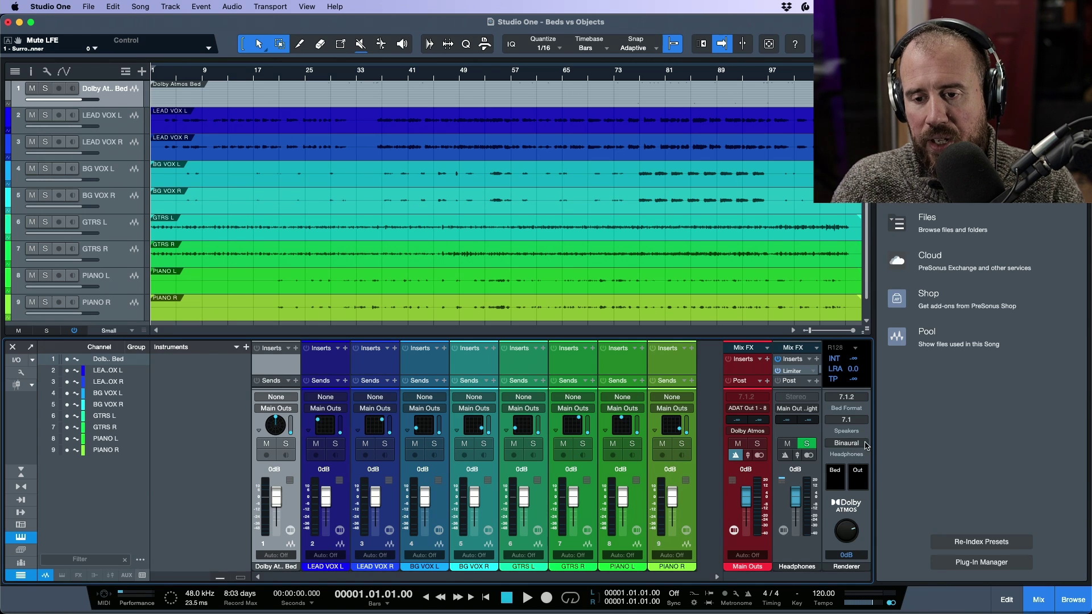
mouse_move(1072, 576)
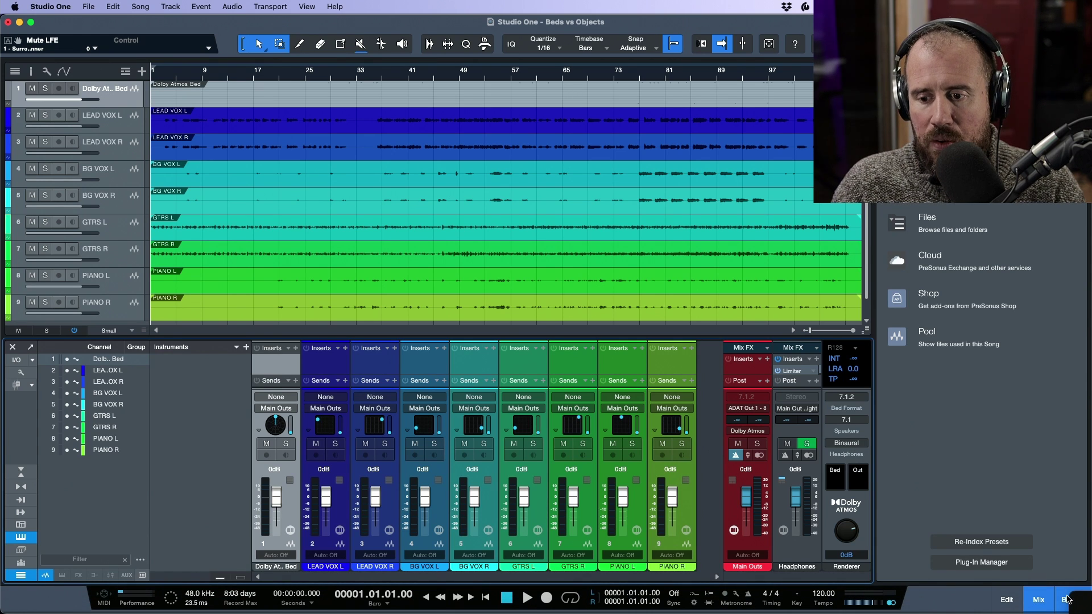
Hide the browser and mixer, then show Finder's Get Info for Beds vs Objects.wav.
click(1067, 598)
key(F3)
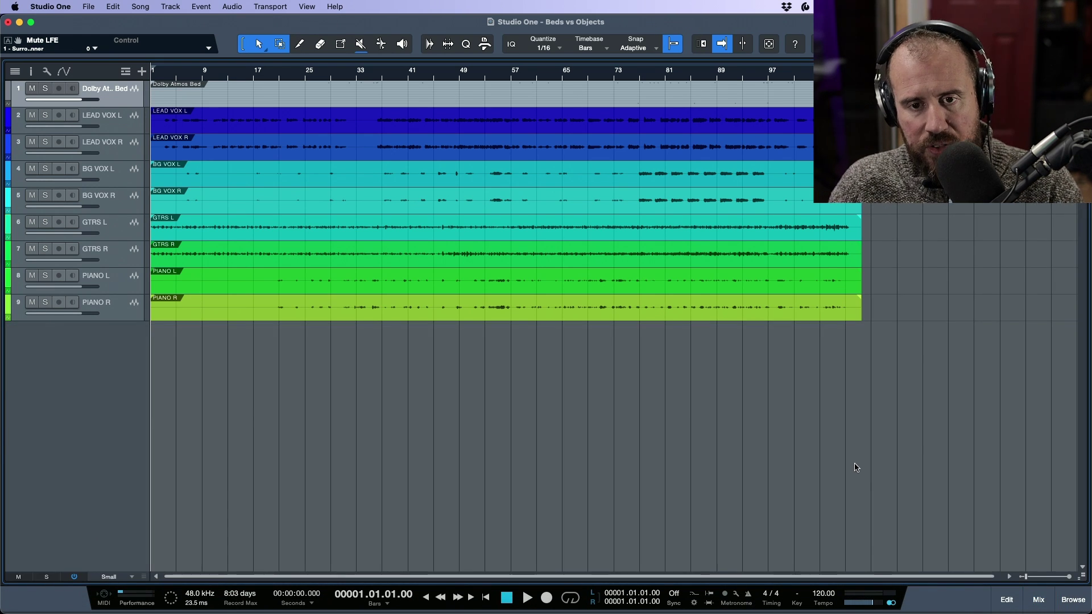
key(z)
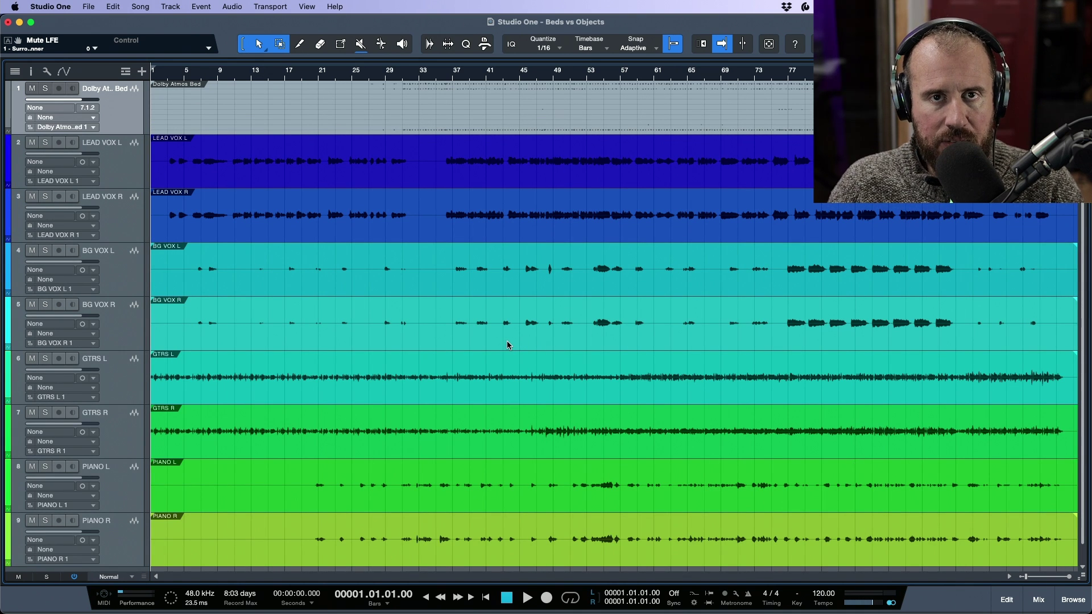
key(super+Tab)
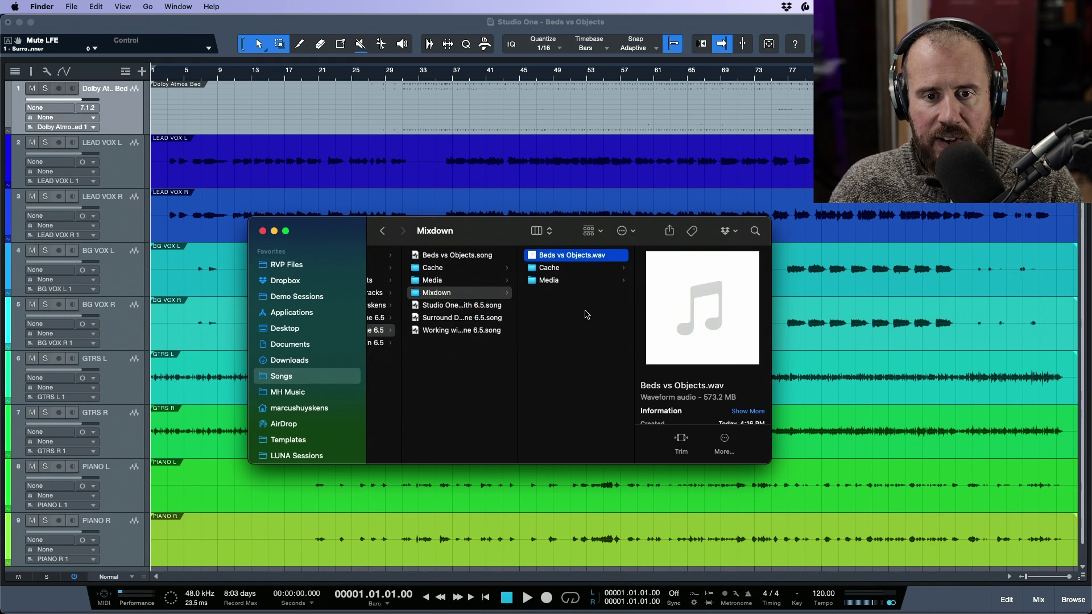
key(super+i)
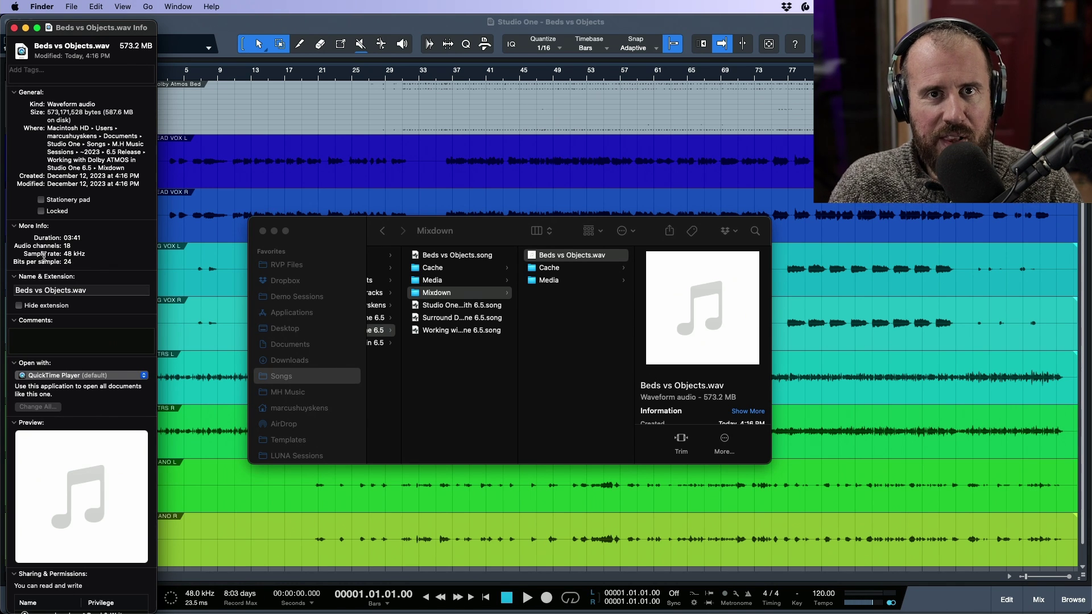
Close the Info window, return to Studio One and select the LEAD VOX L and R tracks.
click(15, 28)
click(167, 286)
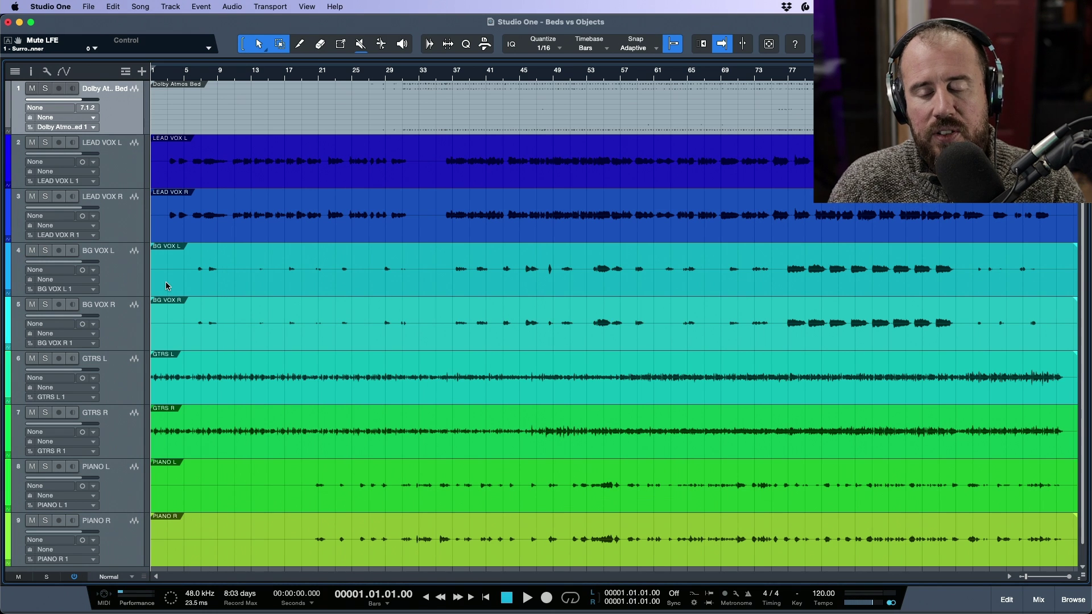
click(126, 166)
click(129, 226)
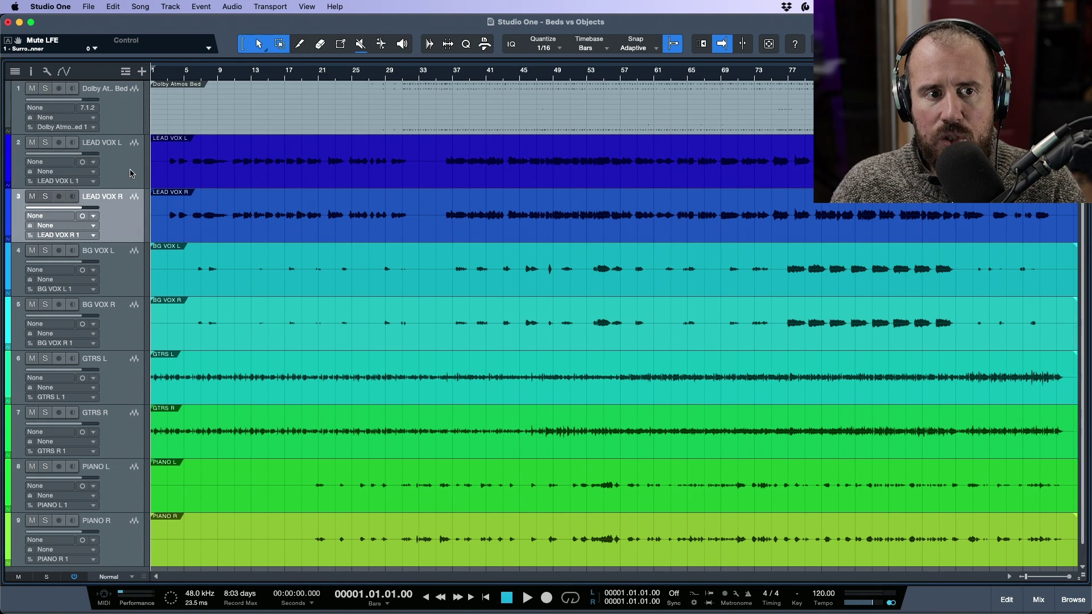
click(130, 173)
click(127, 212)
Select BG VOX, GTRS and PIANO L/R tracks in turn, then step the selection back up.
click(119, 267)
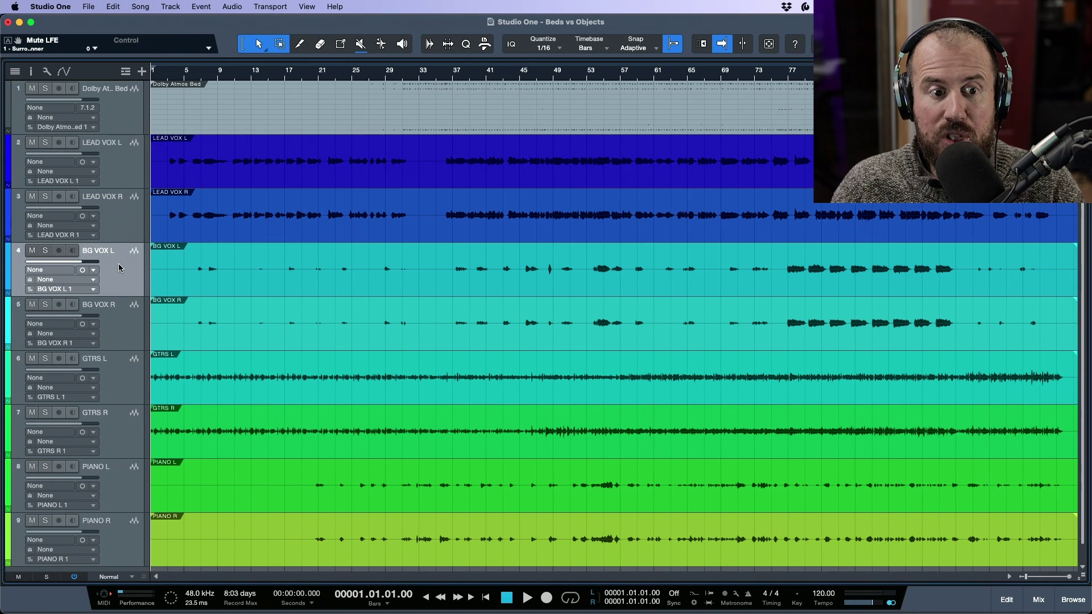
click(121, 312)
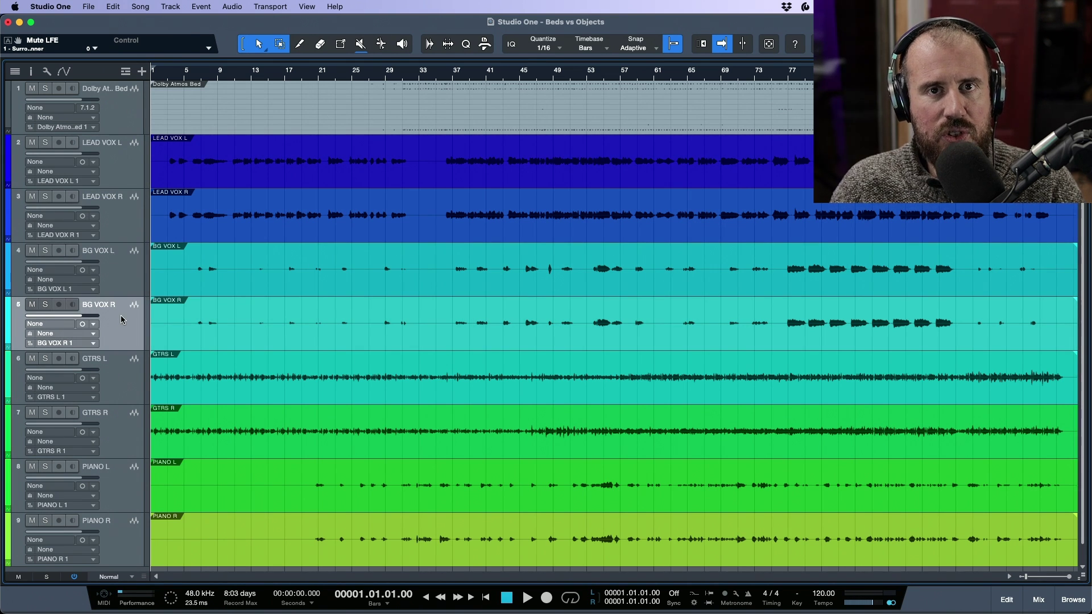
click(120, 375)
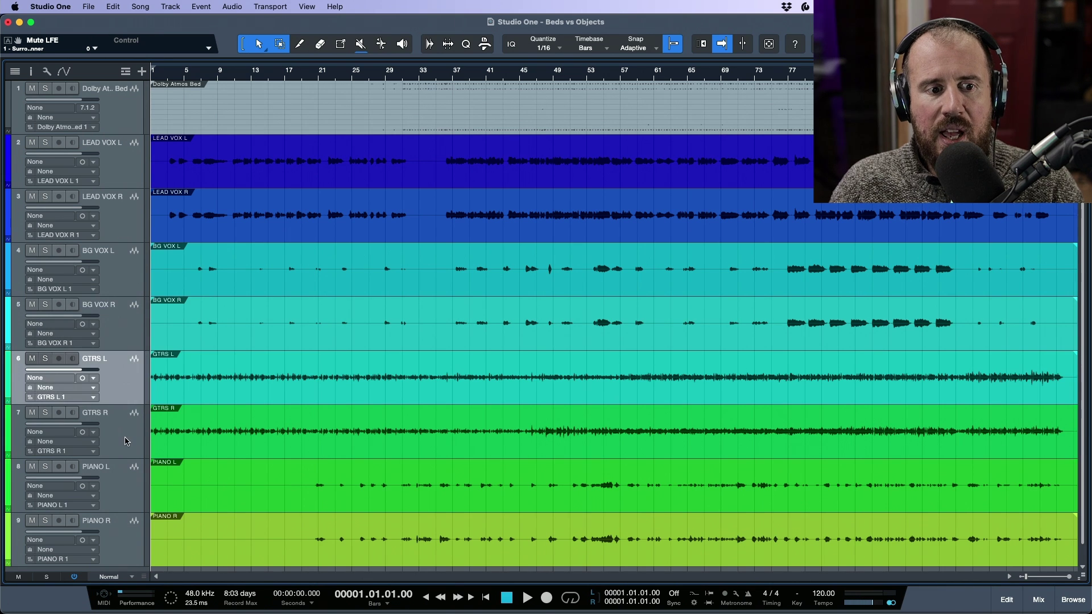
click(124, 435)
click(120, 506)
click(121, 536)
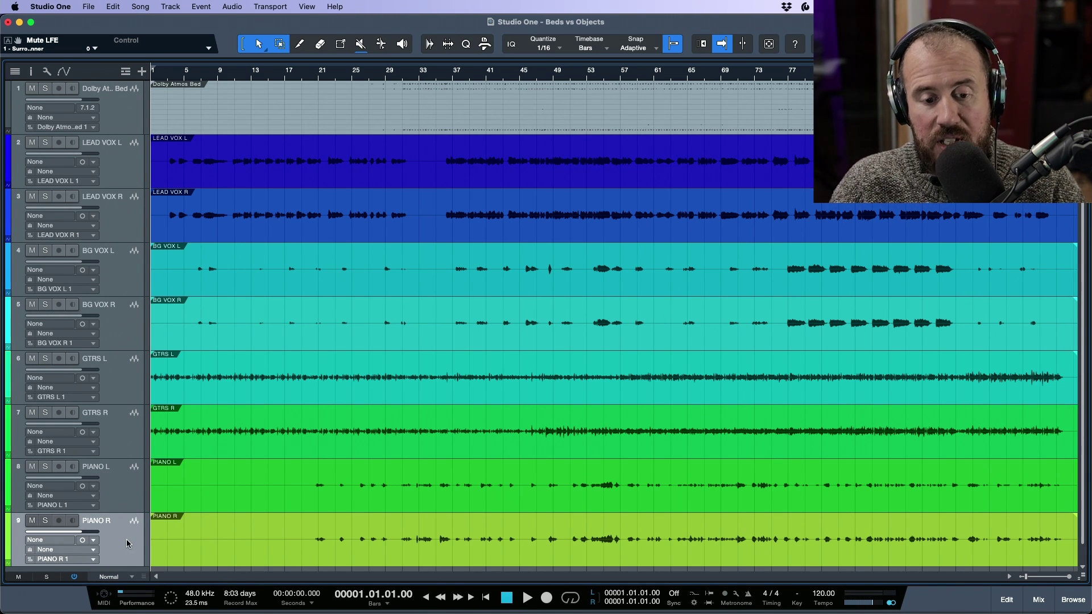
key(Up)
key(Up)
key(Up)
key(Up)
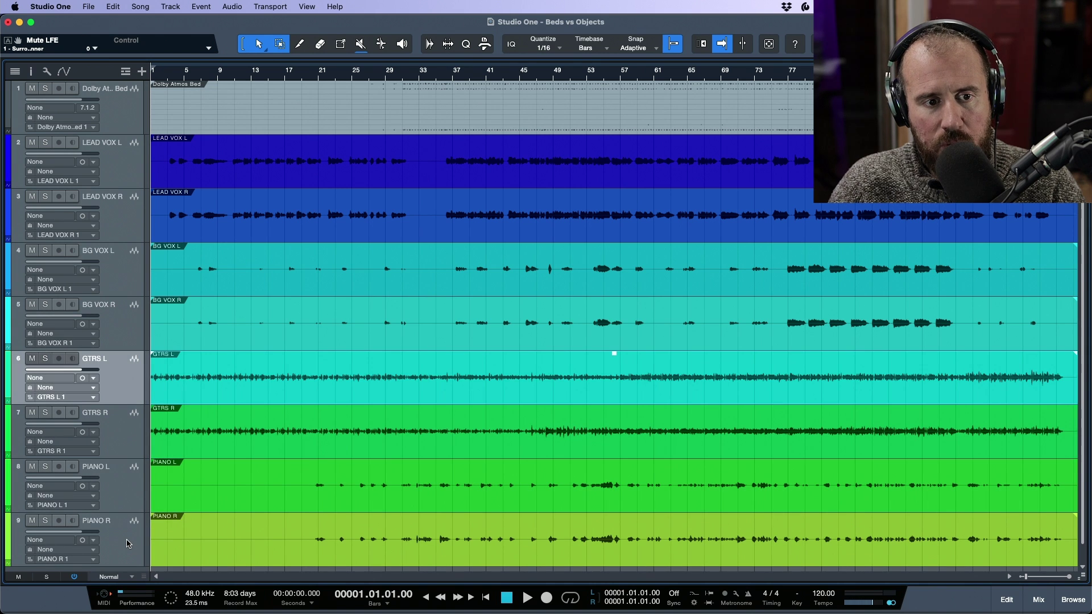
key(Up)
key(Up)
key(Up)
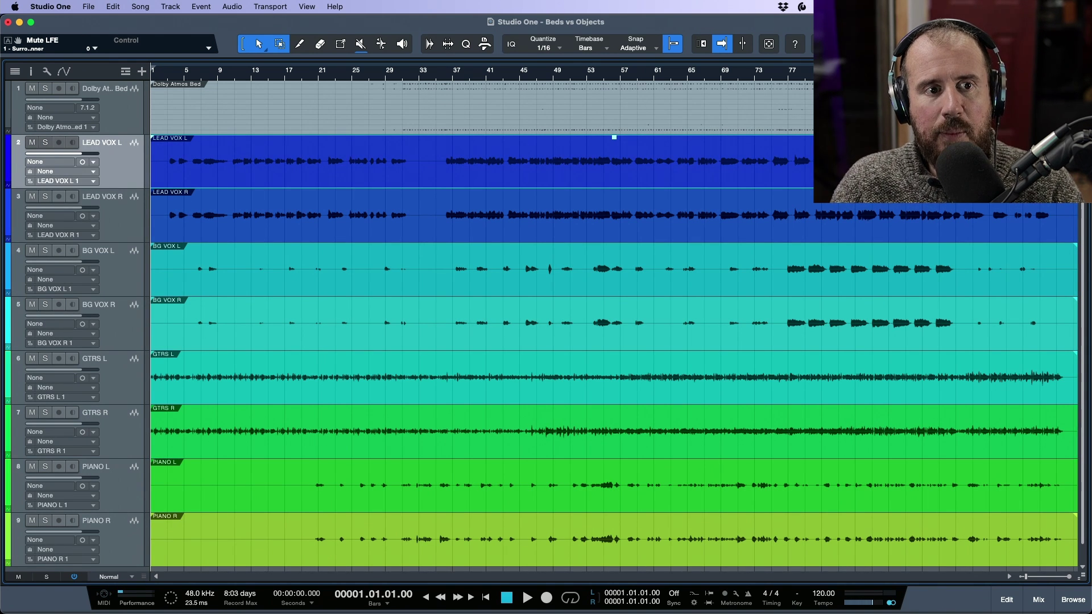
Select the Dolby Atmos Bed track, expand it and enlarge waveform heights.
click(121, 118)
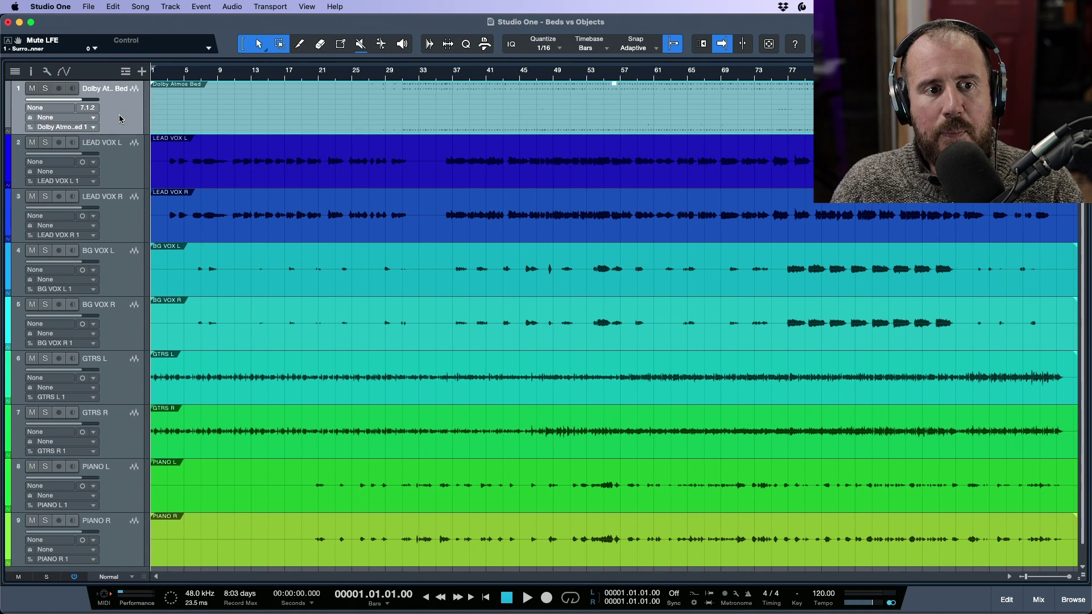
key(z)
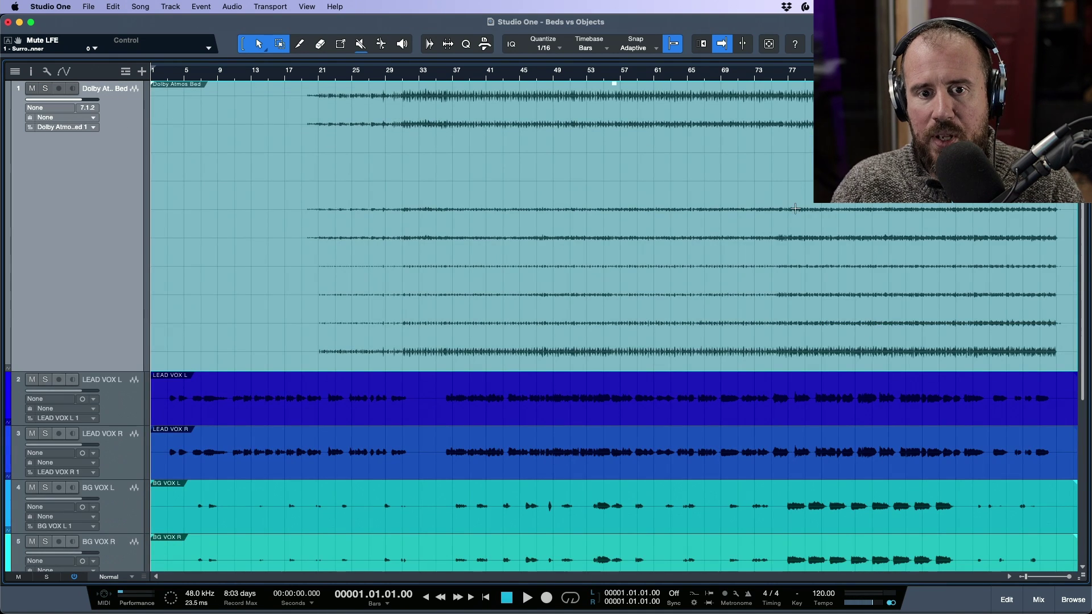
drag(1079, 562, 1076, 532)
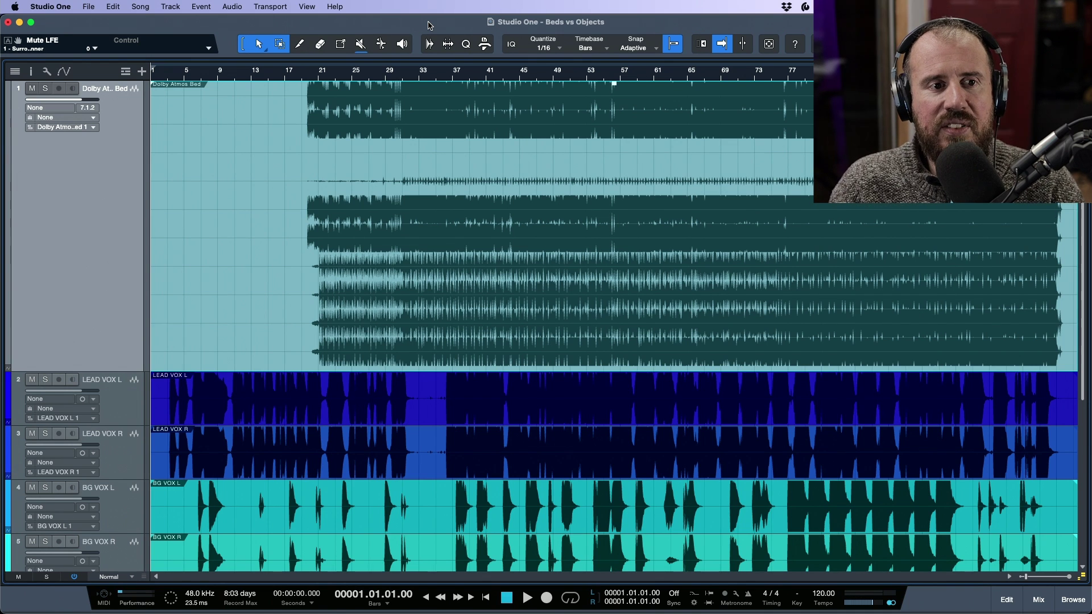
Solo the Dolby Atmos Bed, play it from bar 49, stop, and show the mixer.
click(45, 88)
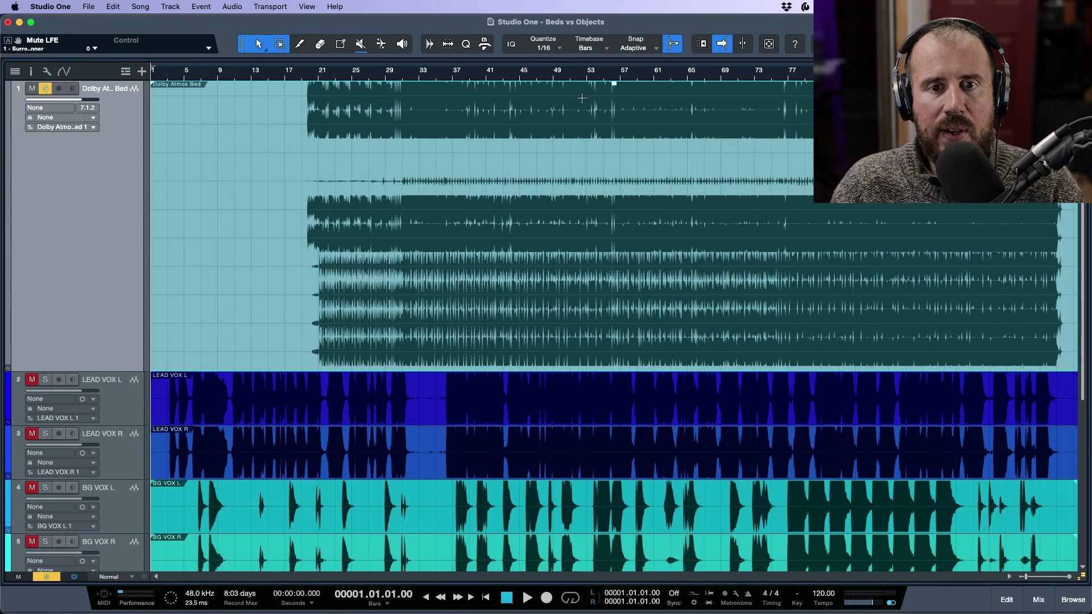
click(550, 72)
key(space)
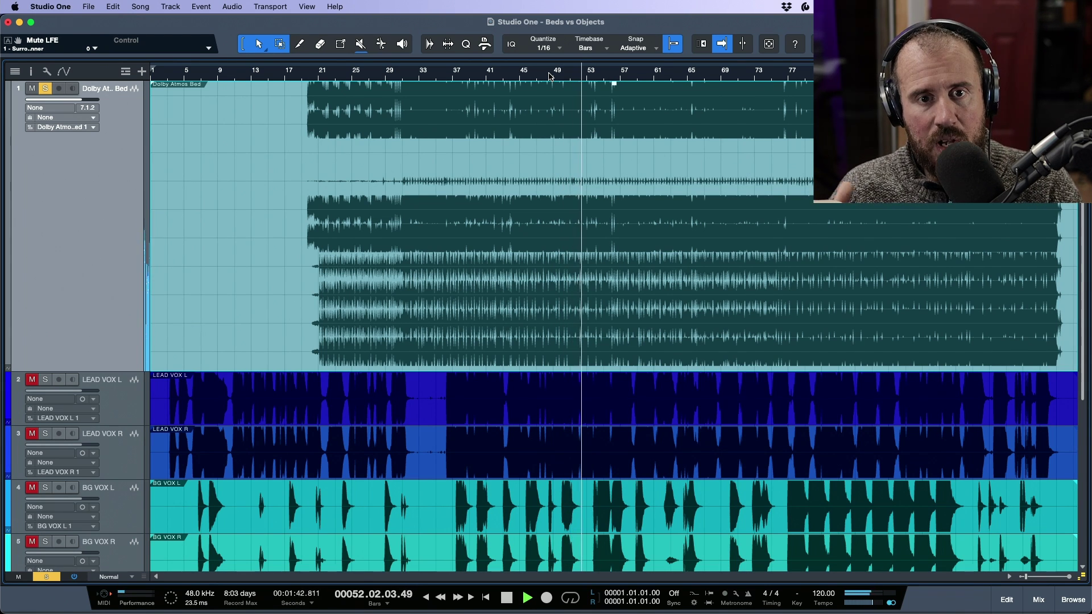
key(space)
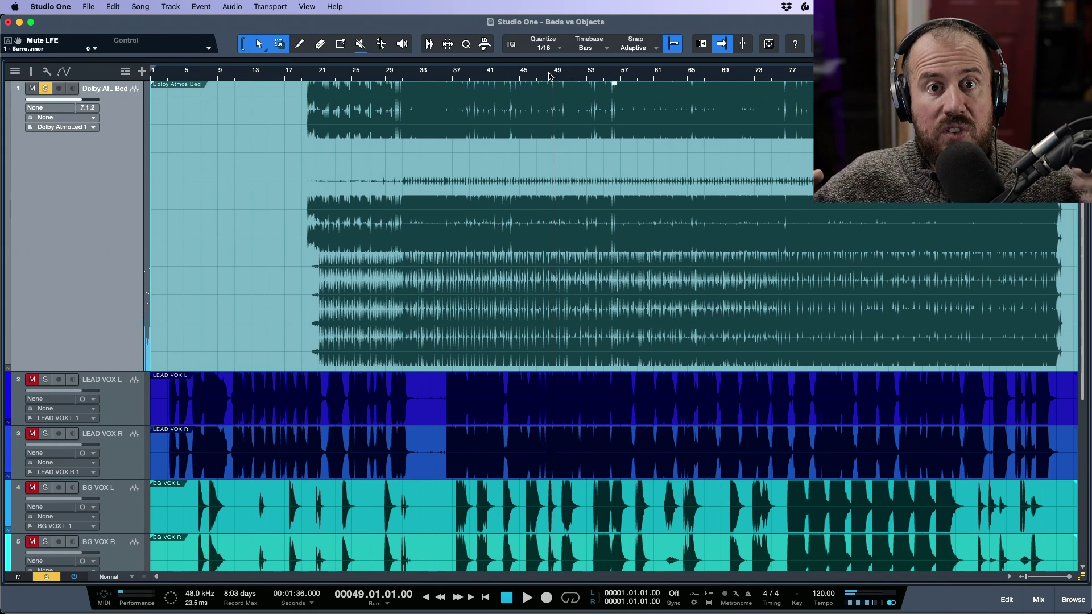
key(F3)
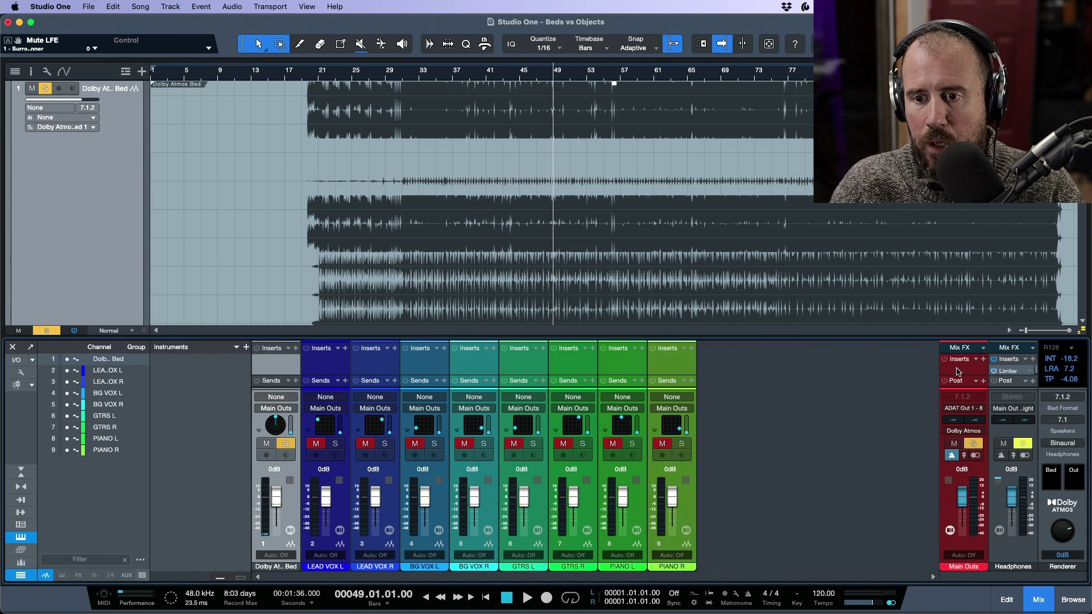
Insert a Level Meter on the Main Outs, set it to Peak/RMS and enlarge its window.
click(983, 359)
text(uad)
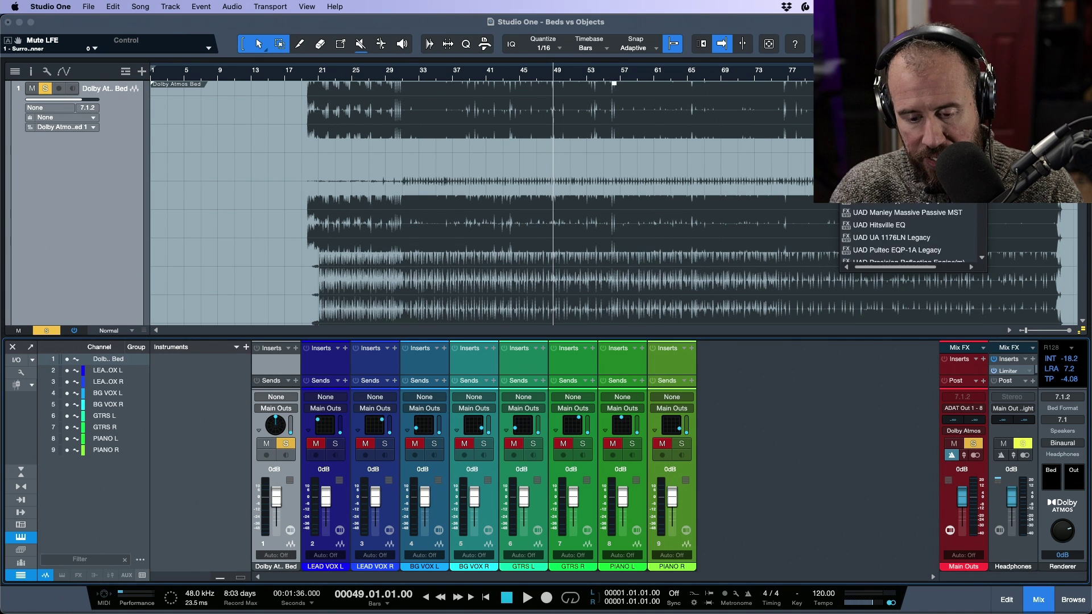
key(Return)
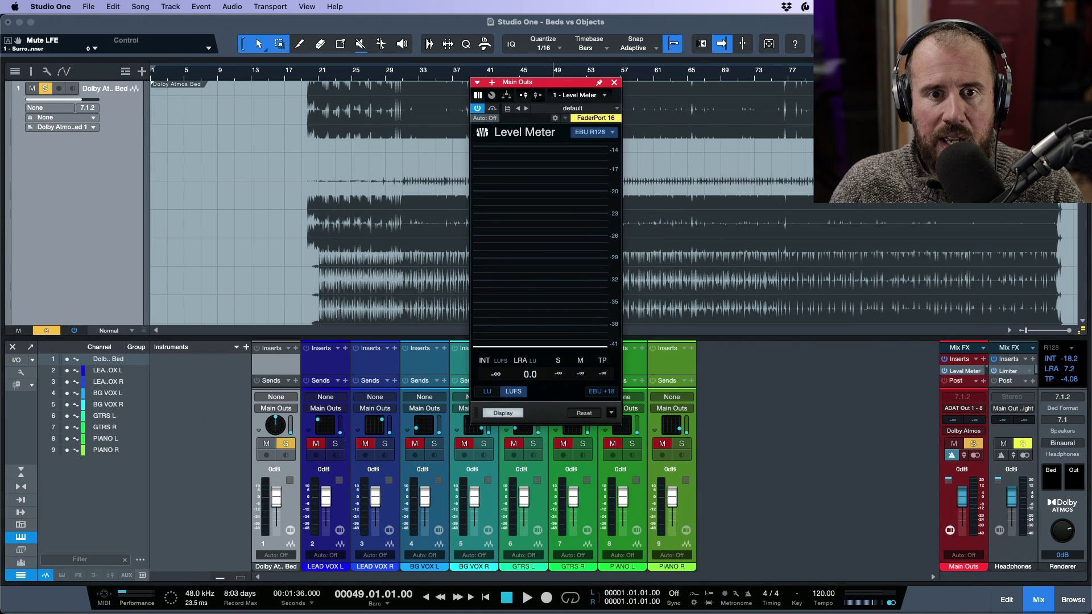
click(606, 131)
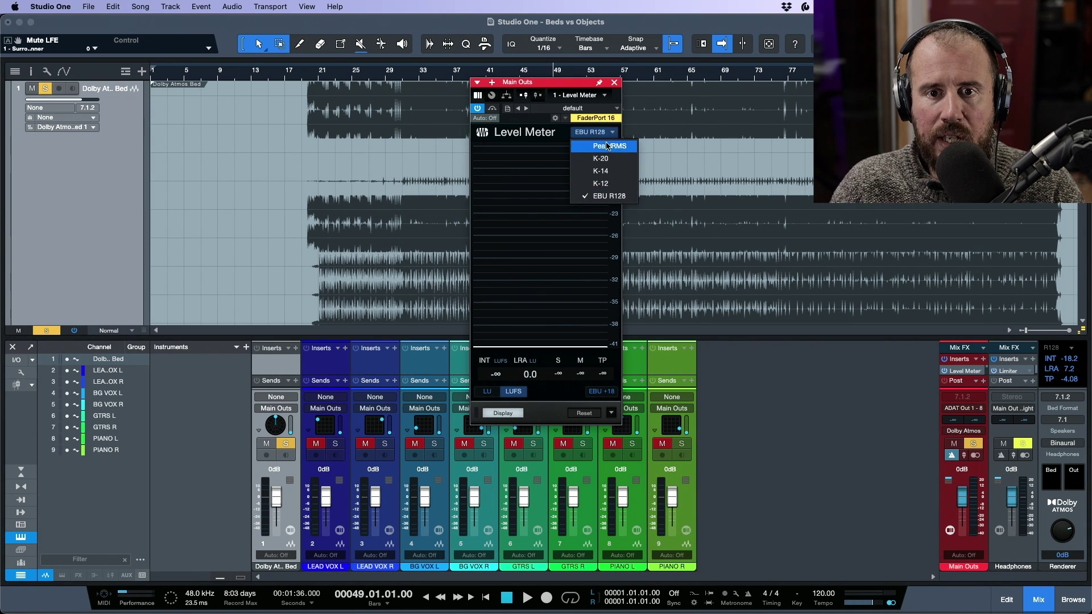
click(603, 144)
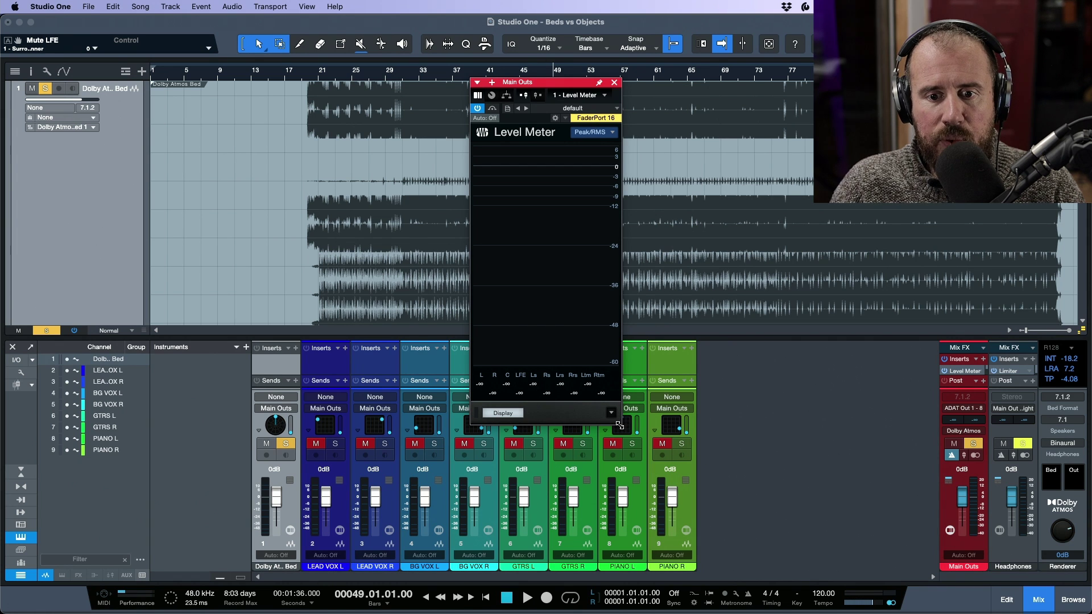
drag(619, 424, 657, 393)
Watch the bed channel levels during playback, then close the meter, stop, and equalize track heights.
key(space)
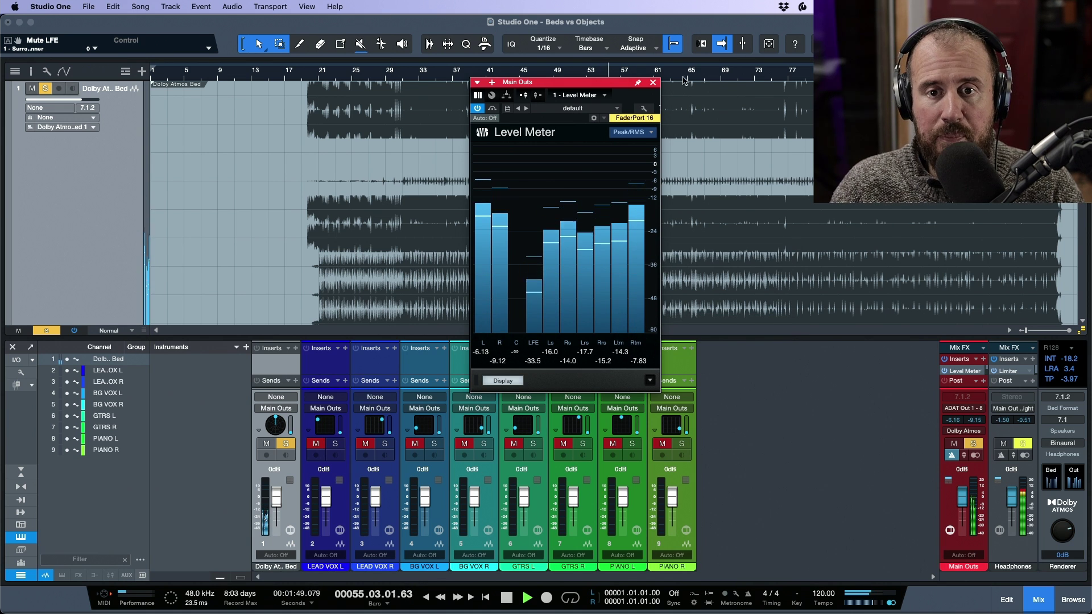
click(653, 83)
key(space)
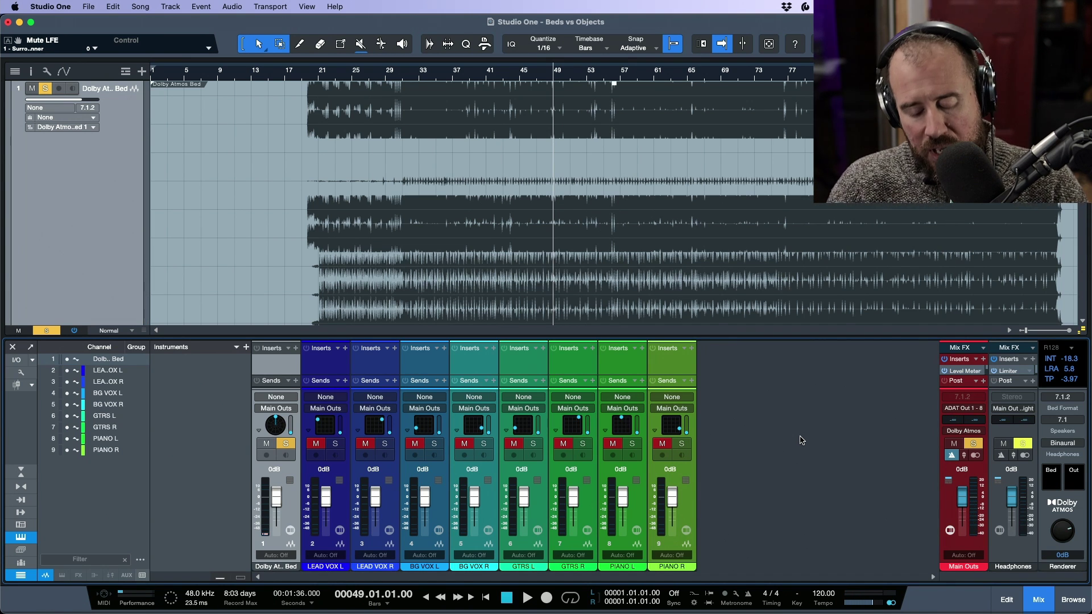
key(F3)
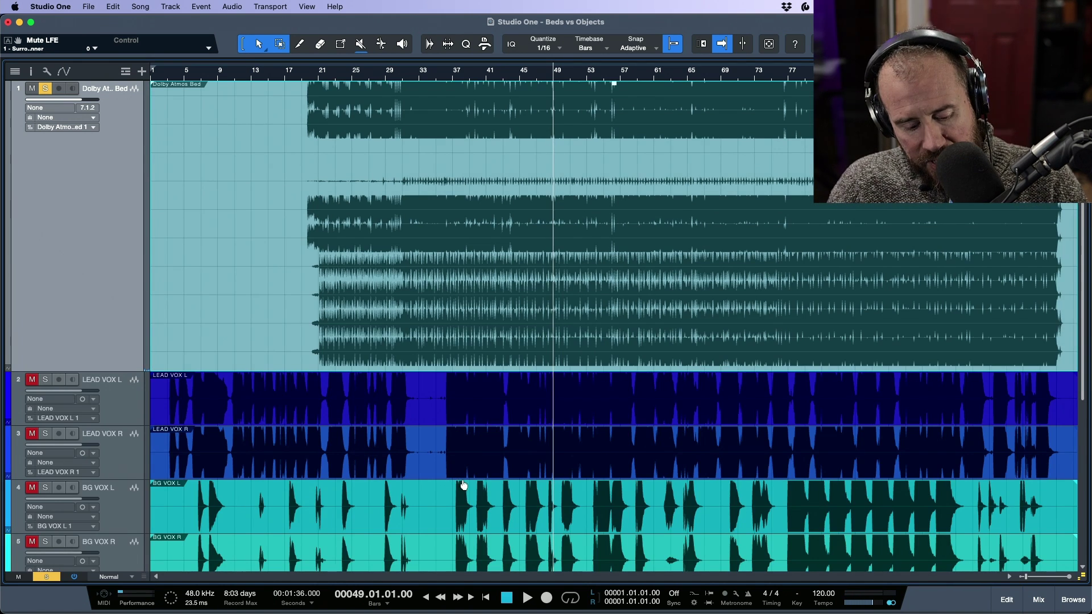
key(shift+z)
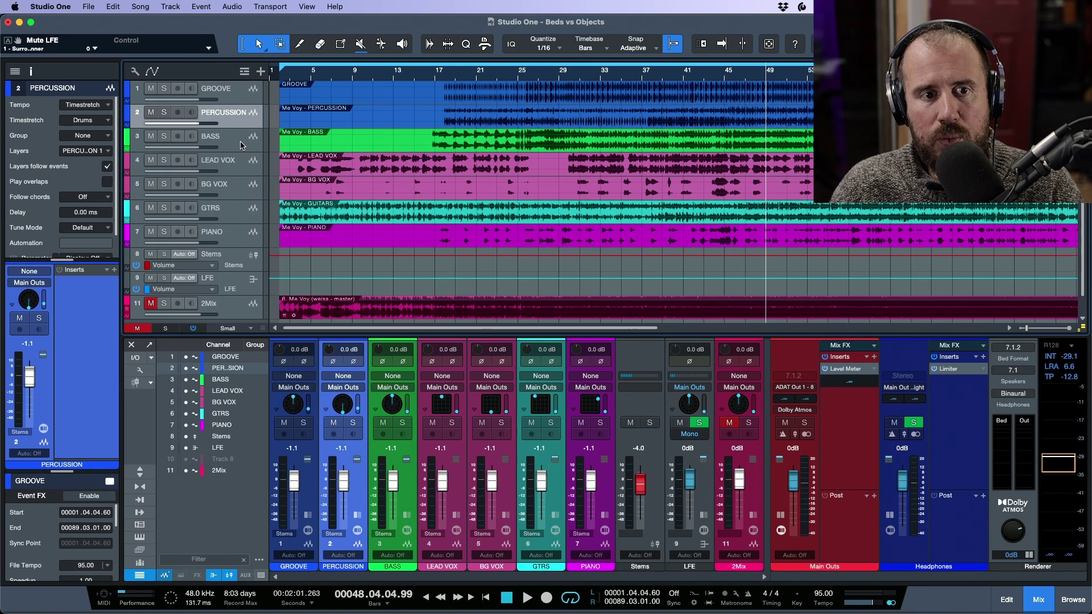
Select BASS through PIANO channels, then open the GTRS Object Panner (X -73, Y 100, Z 0).
click(401, 495)
click(458, 486)
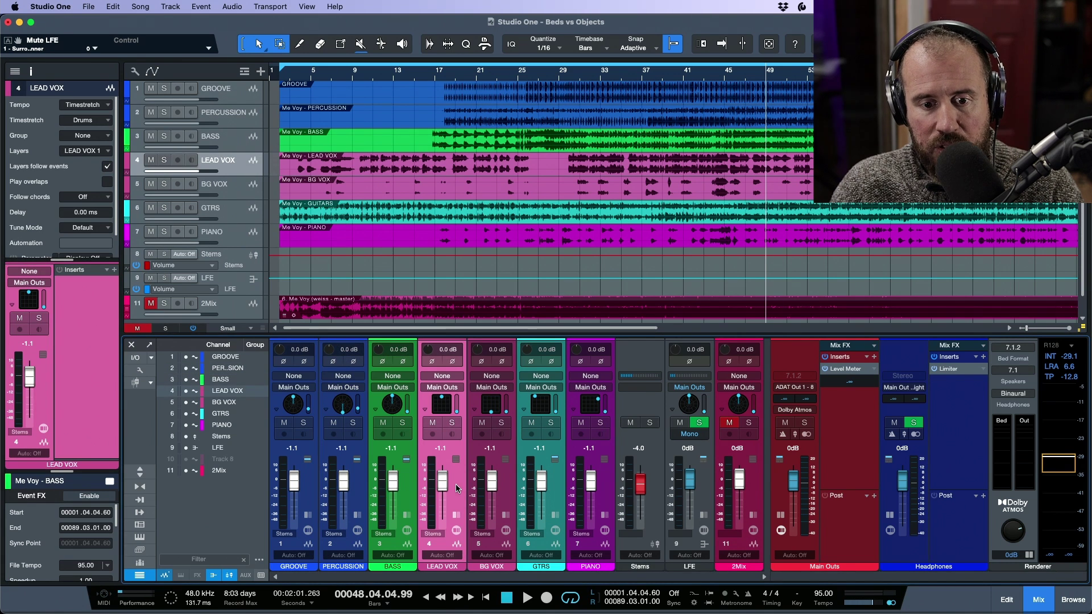
click(508, 487)
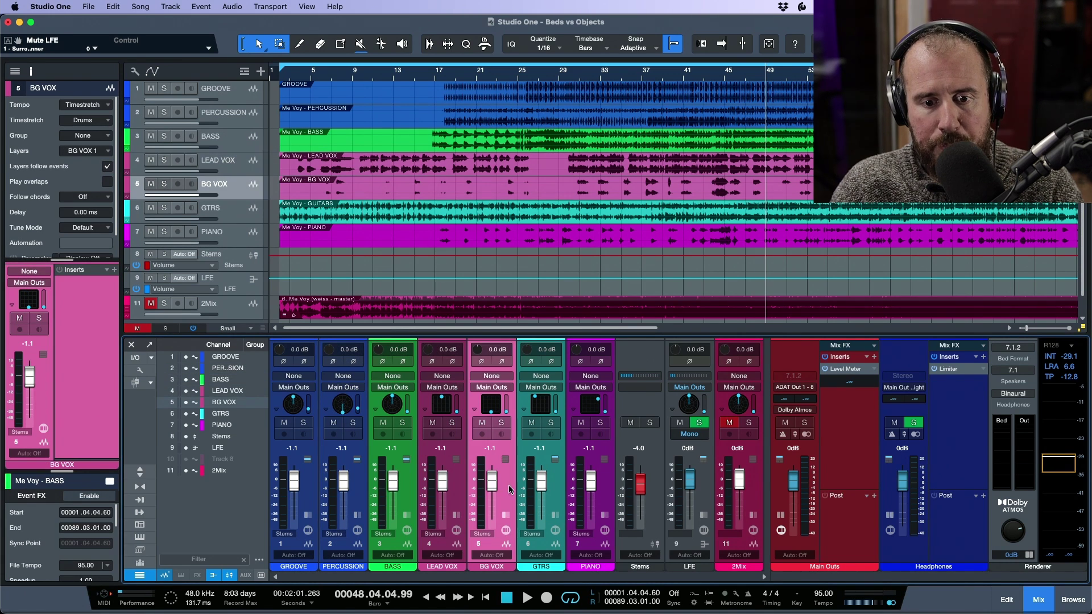
click(552, 489)
click(600, 496)
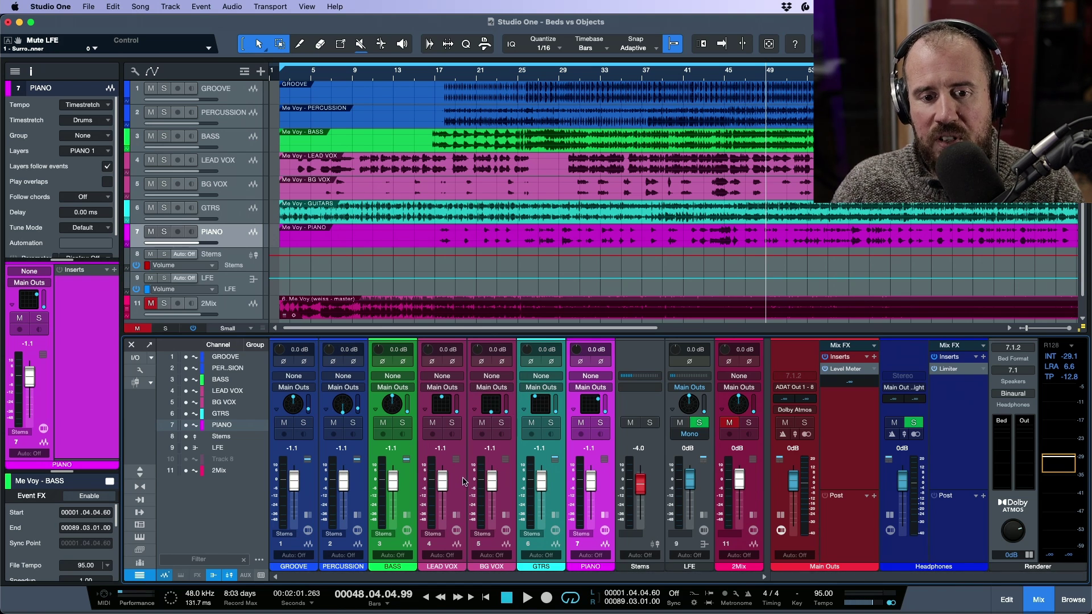
double_click(541, 405)
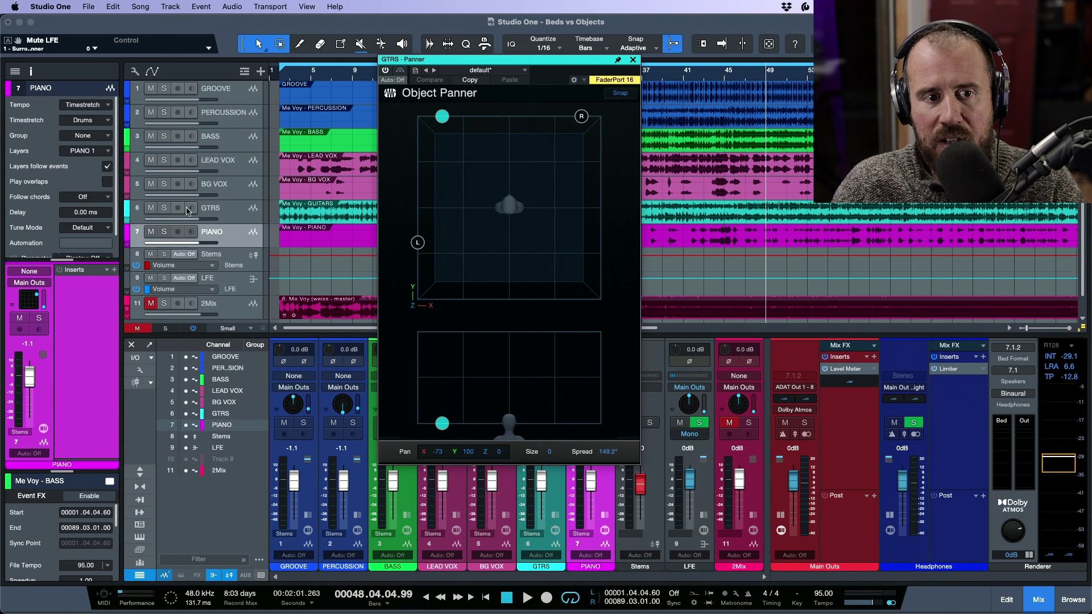
Audition GTRS soloed, add PIANO to the solos, then close the GTRS Object Panner and stop.
click(164, 209)
key(space)
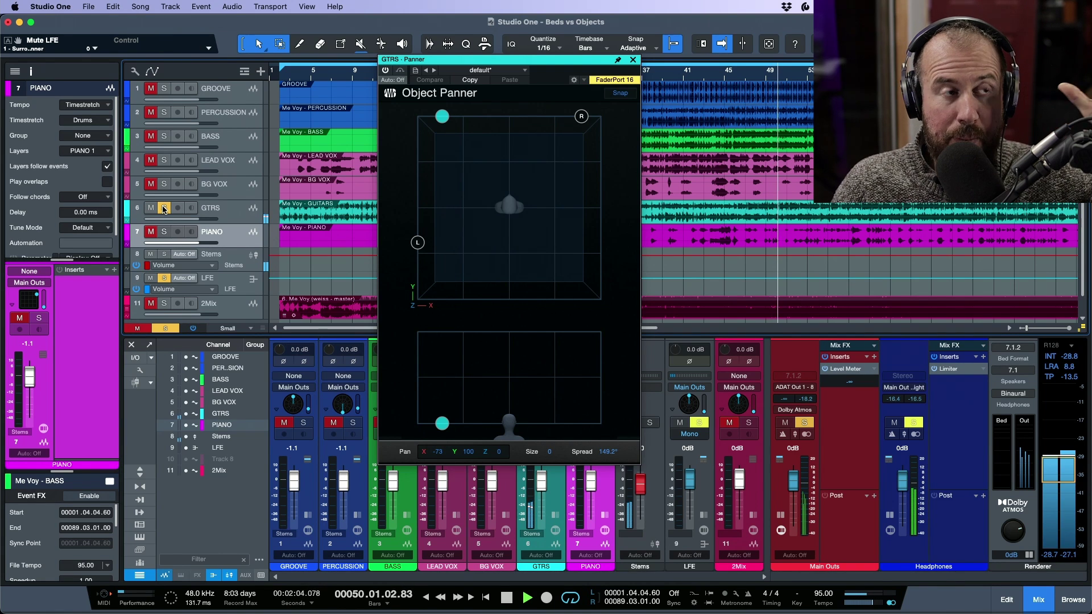
click(164, 232)
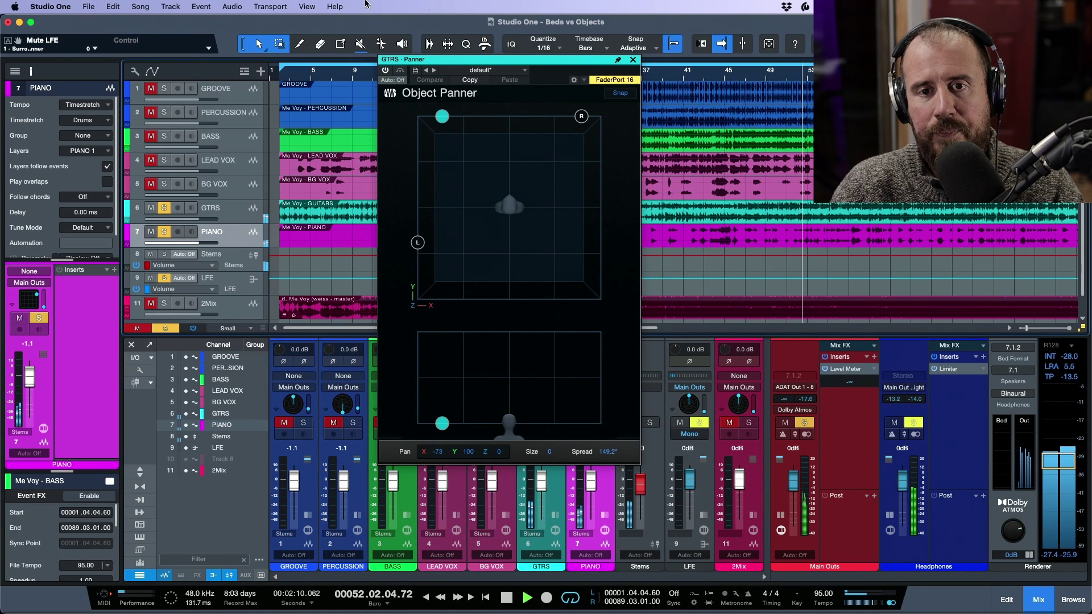
click(633, 60)
key(space)
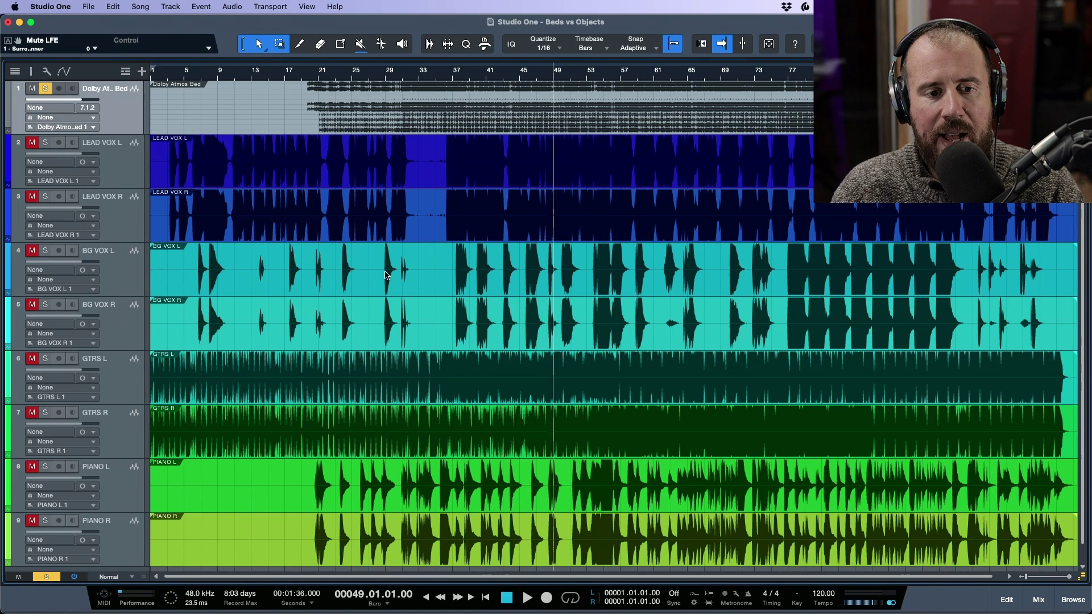
Clear all solos and colour the GTRS L/R tracks cyan and the PIANO L/R tracks magenta.
scroll(357, 308, down, 1)
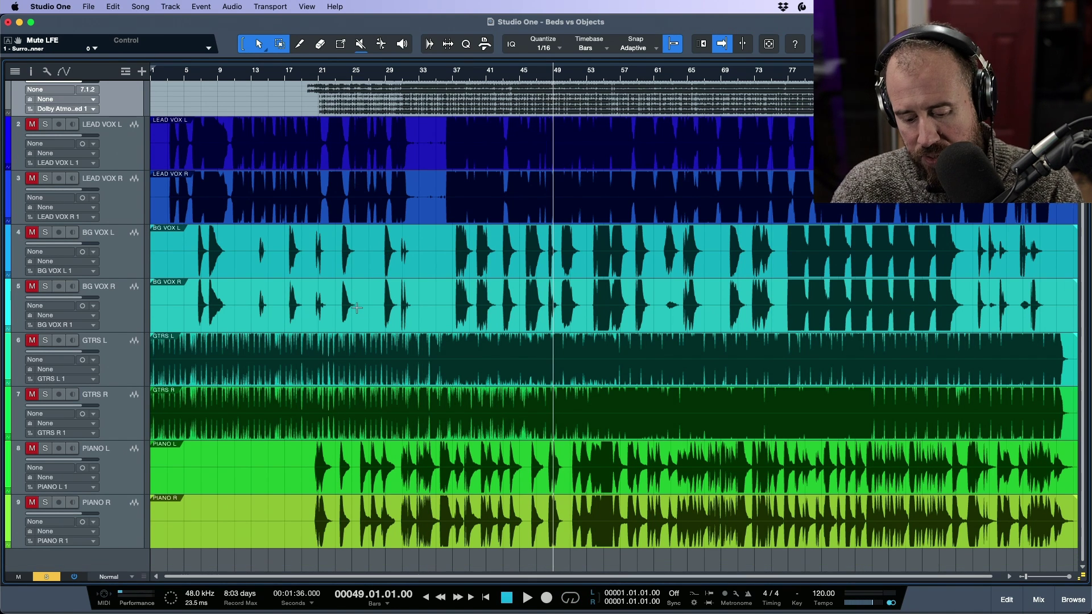
scroll(358, 306, down, 3)
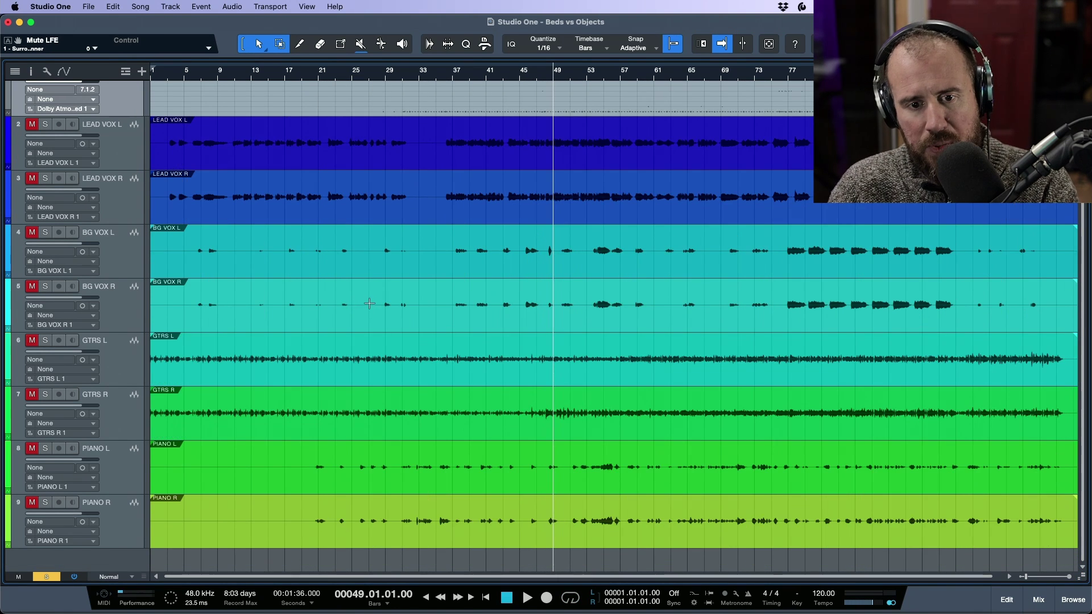
click(133, 420)
key(s)
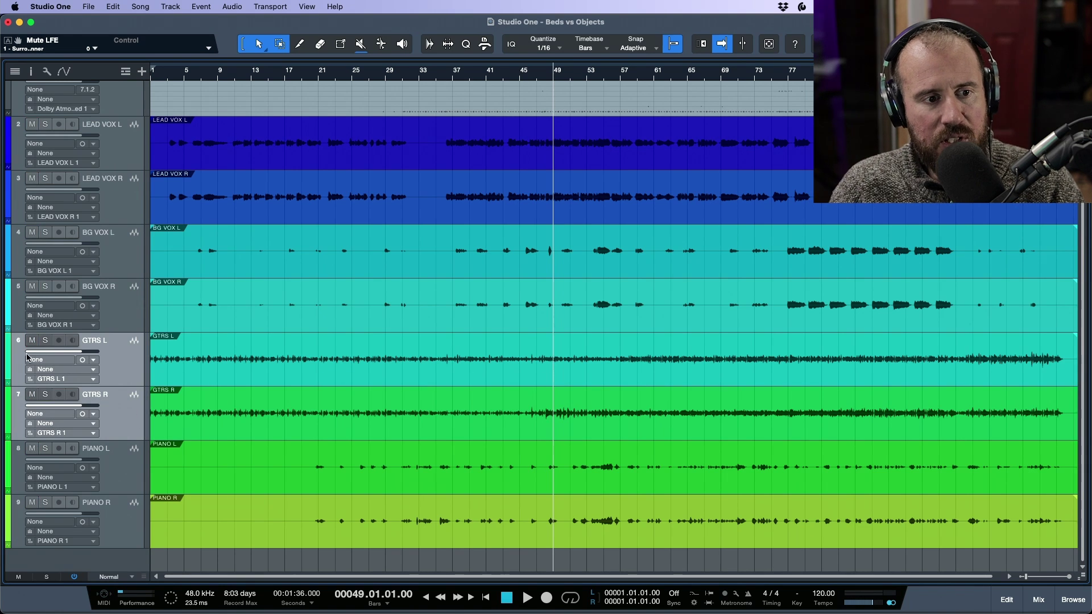
click(10, 355)
click(68, 394)
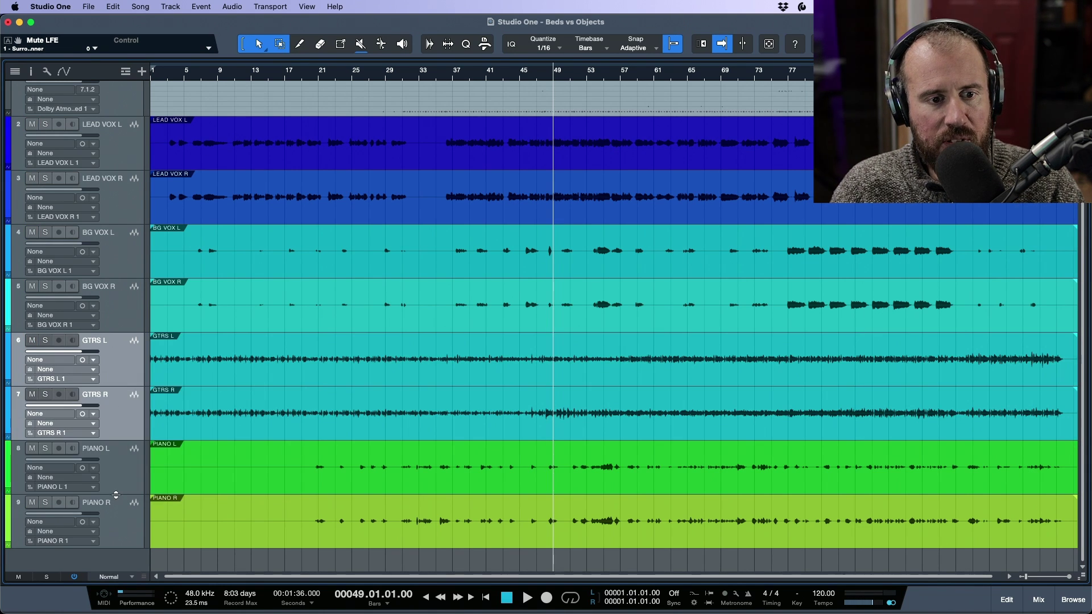
click(114, 486)
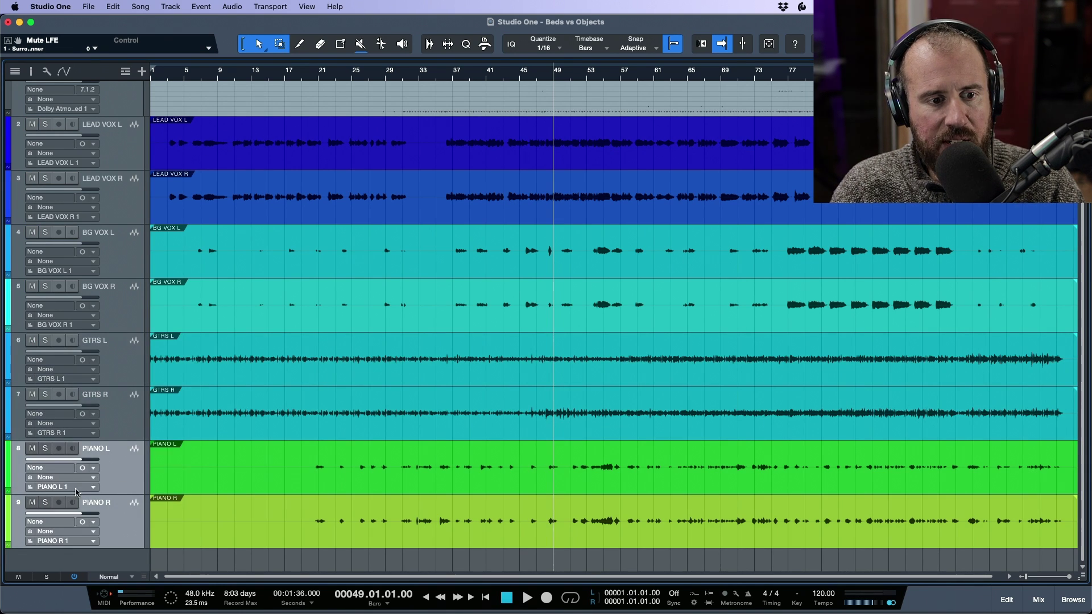
click(9, 466)
click(259, 502)
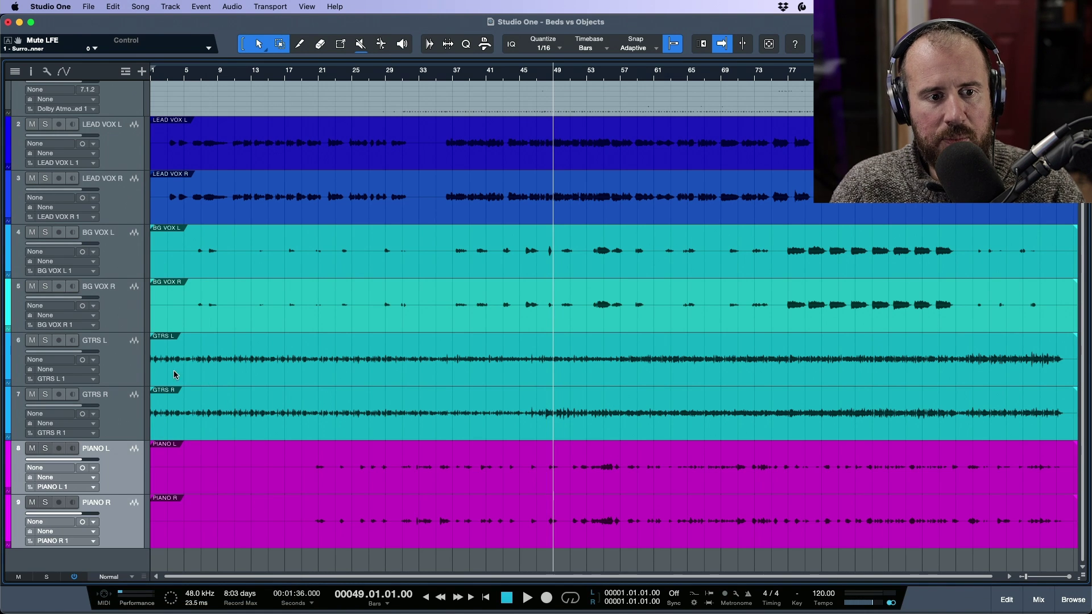
Solo GTRS L and GTRS R together and audition the guitars.
click(141, 369)
shift+click(121, 398)
click(45, 341)
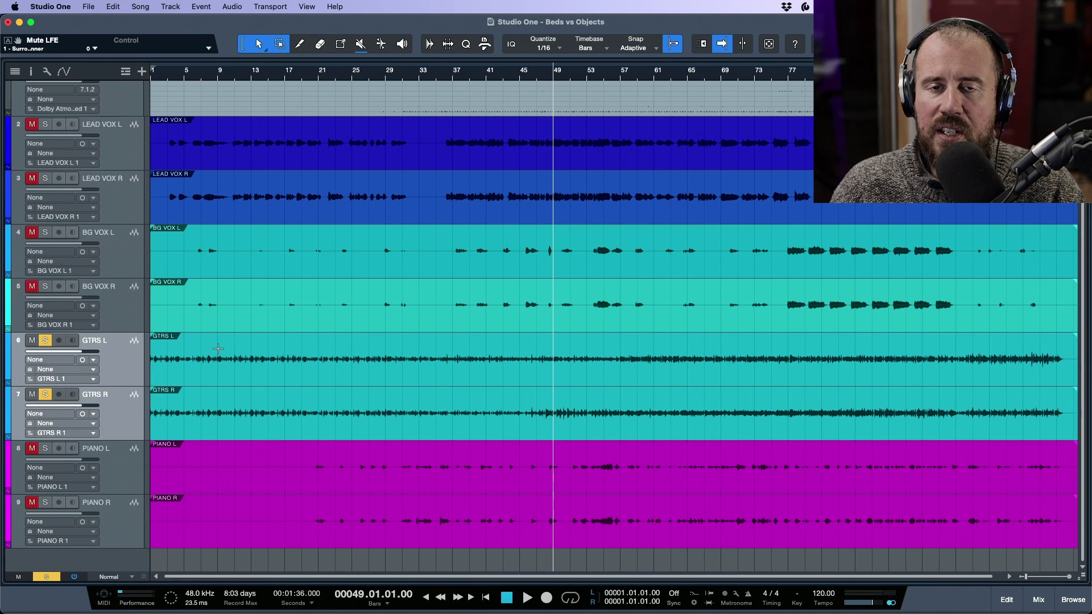
key(space)
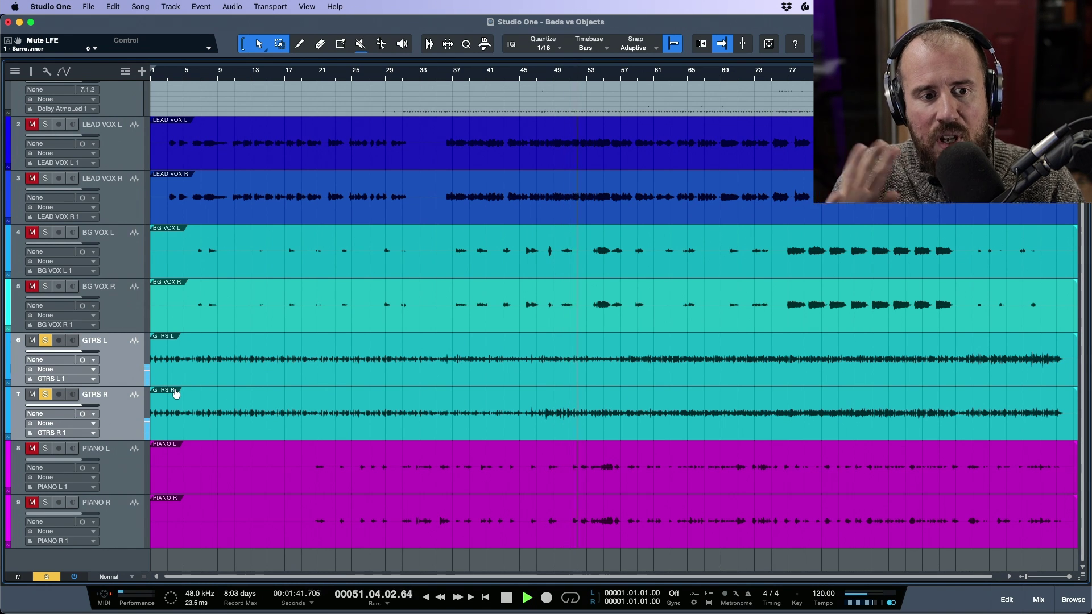
key(space)
Solo PIANO L and PIANO R, audition them, and bring up the mix console with F3.
click(131, 478)
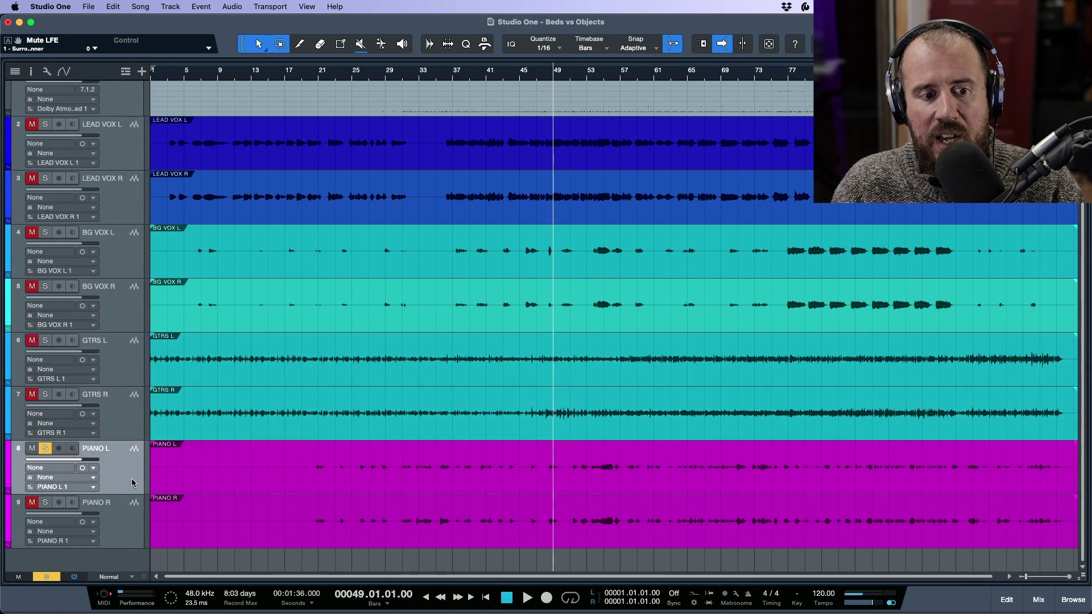
click(125, 509)
click(32, 449)
click(45, 448)
key(space)
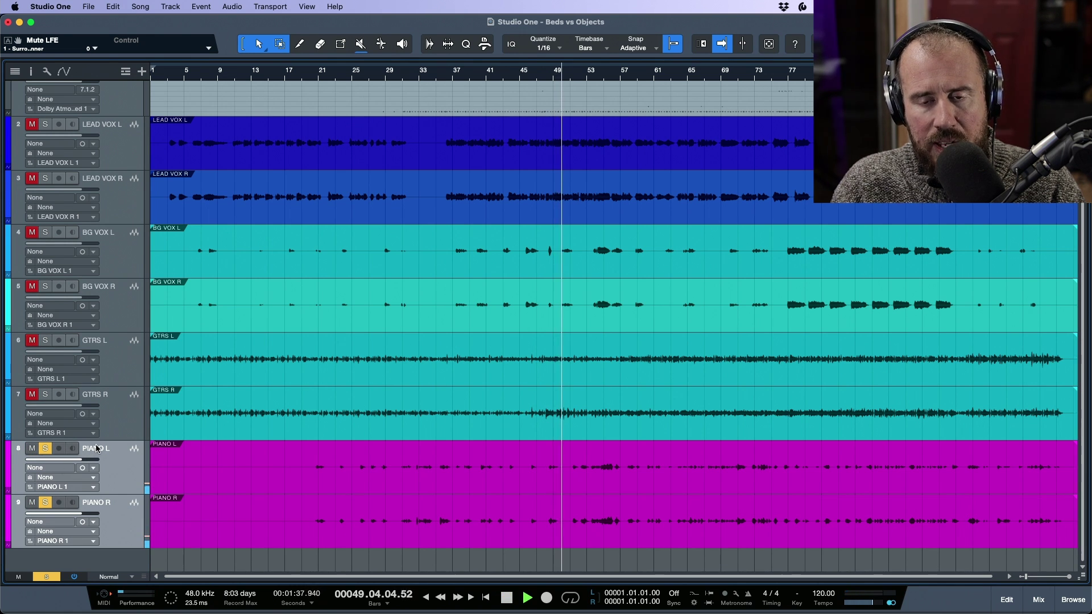
key(space)
key(F3)
key(space)
key(space)
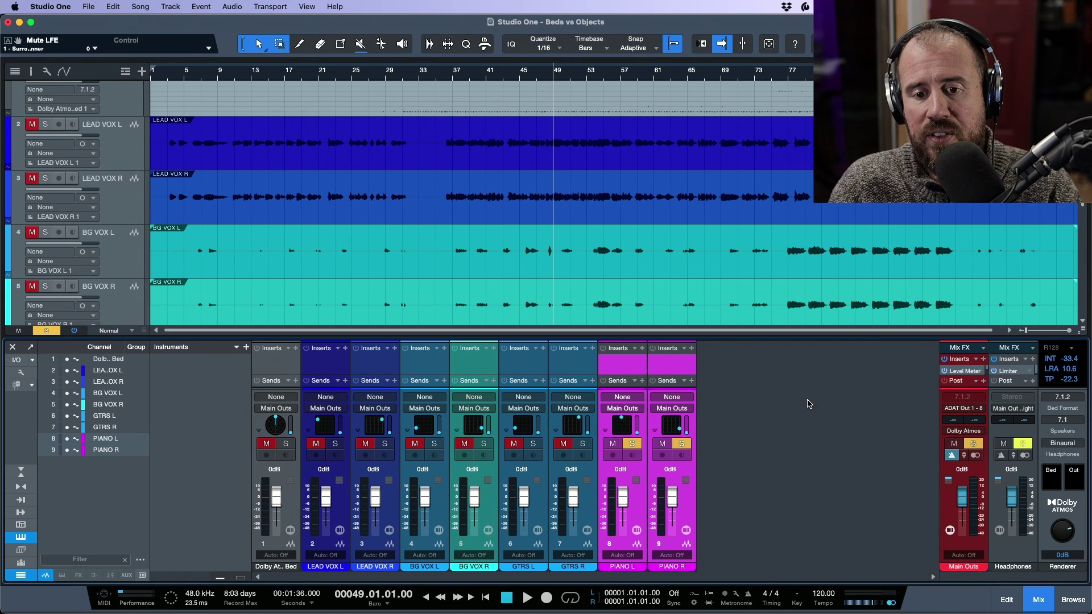
Show automation on PIANO L and display its Volume envelope.
scroll(205, 220, down, 5)
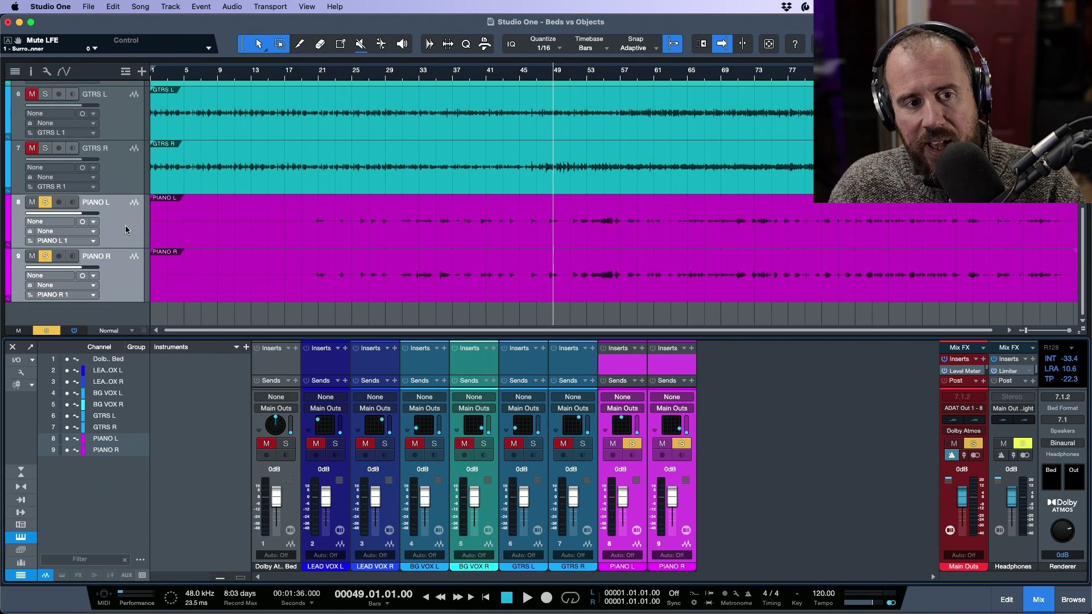
click(125, 229)
key(a)
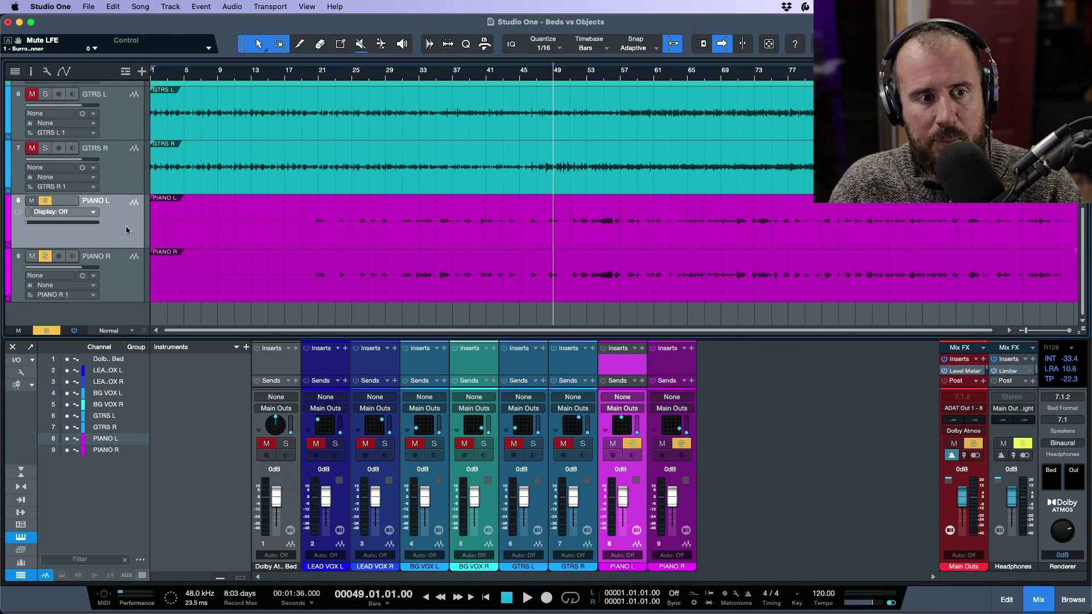
click(92, 212)
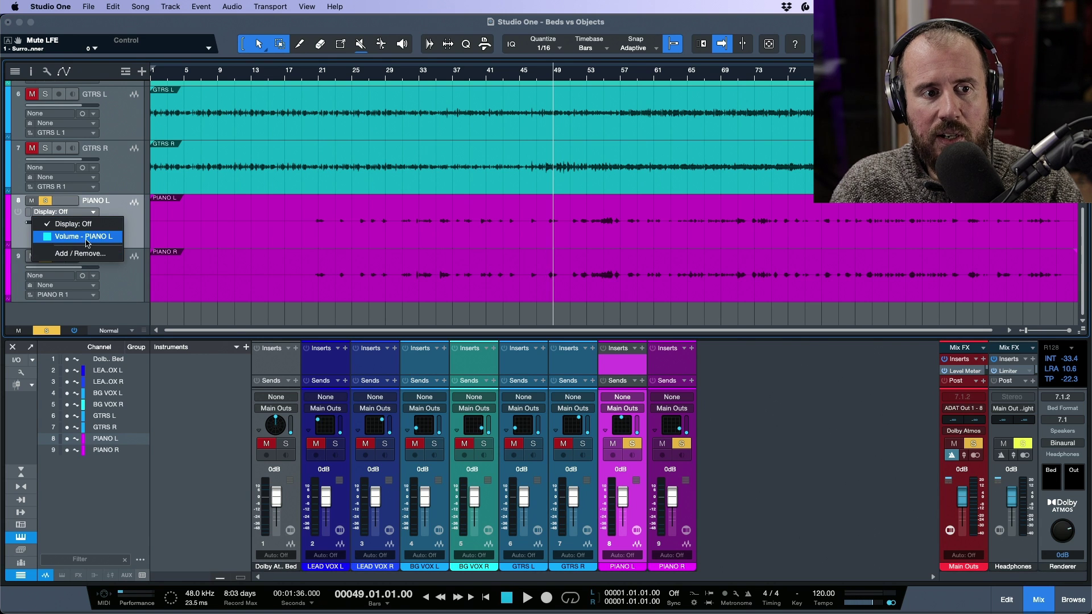
click(86, 236)
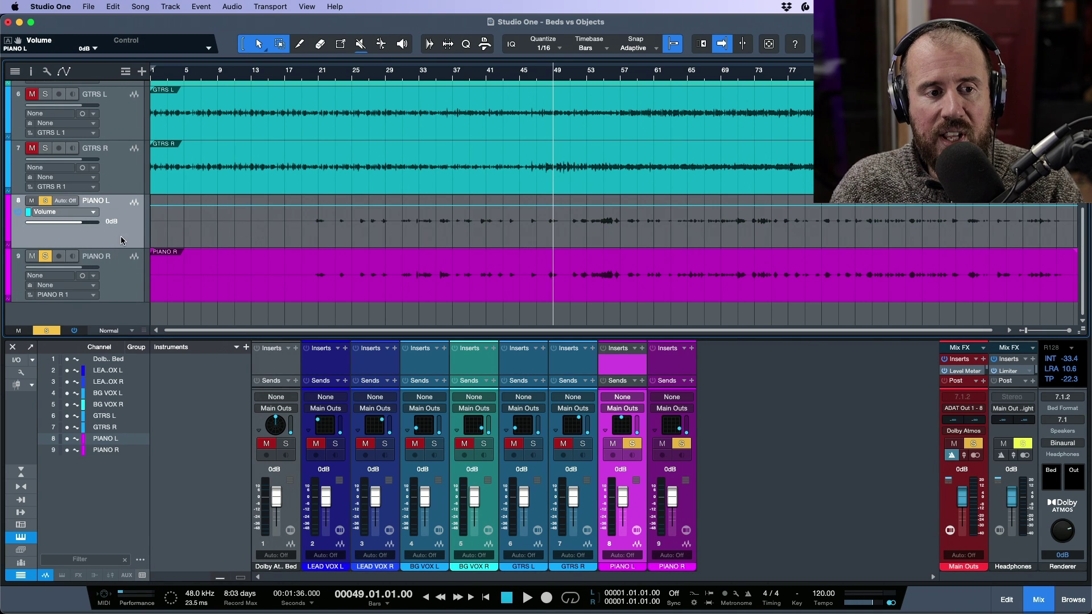
Add the Panner's Pan X through Zones parameters as PIANO L automation, then hide the mixer.
click(95, 213)
click(85, 255)
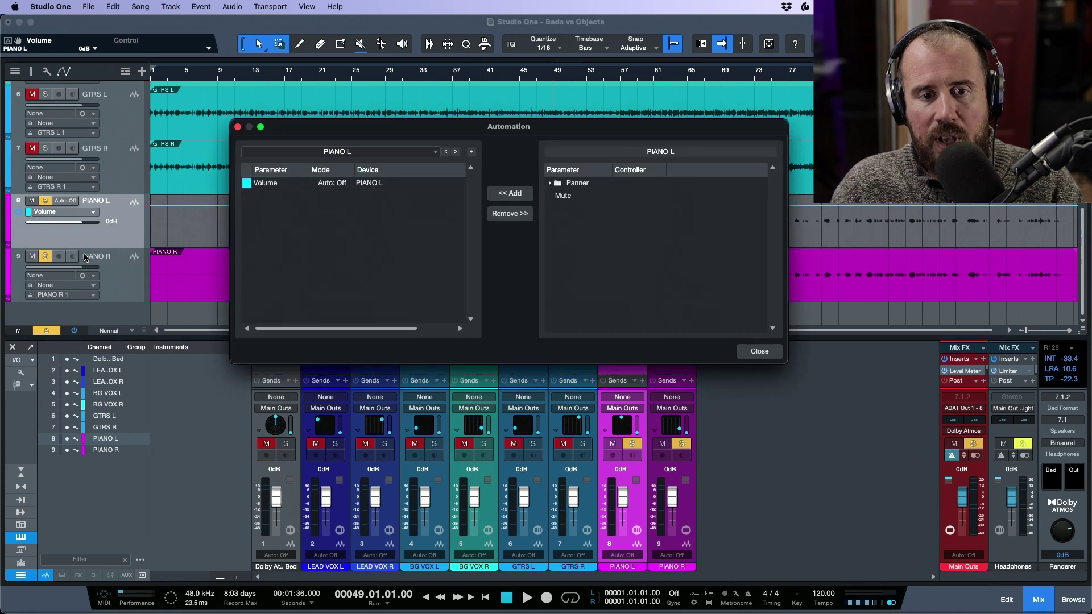
click(549, 183)
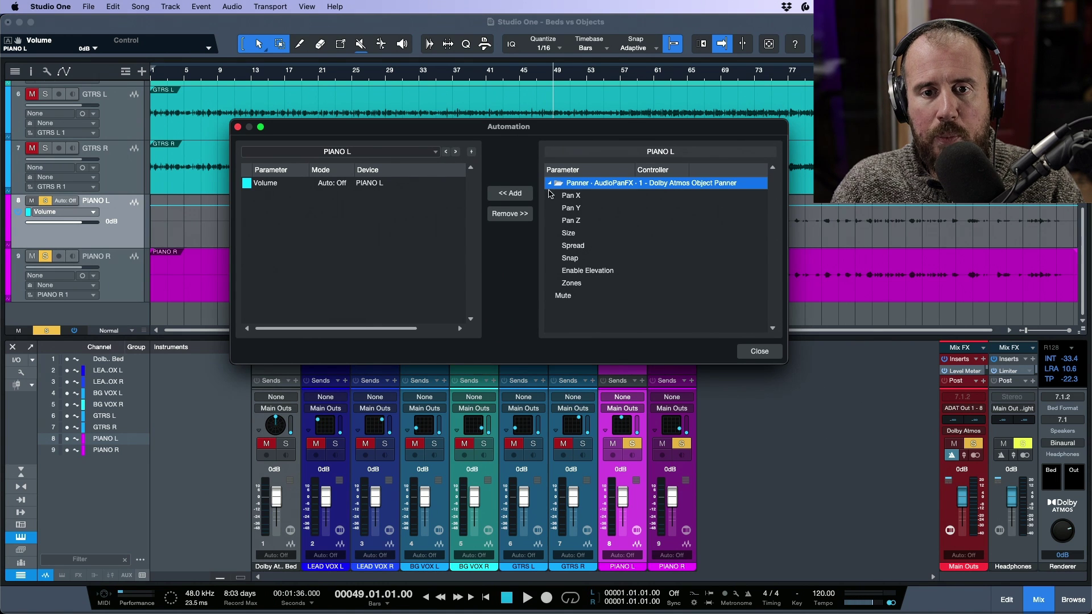
click(580, 196)
shift+click(594, 283)
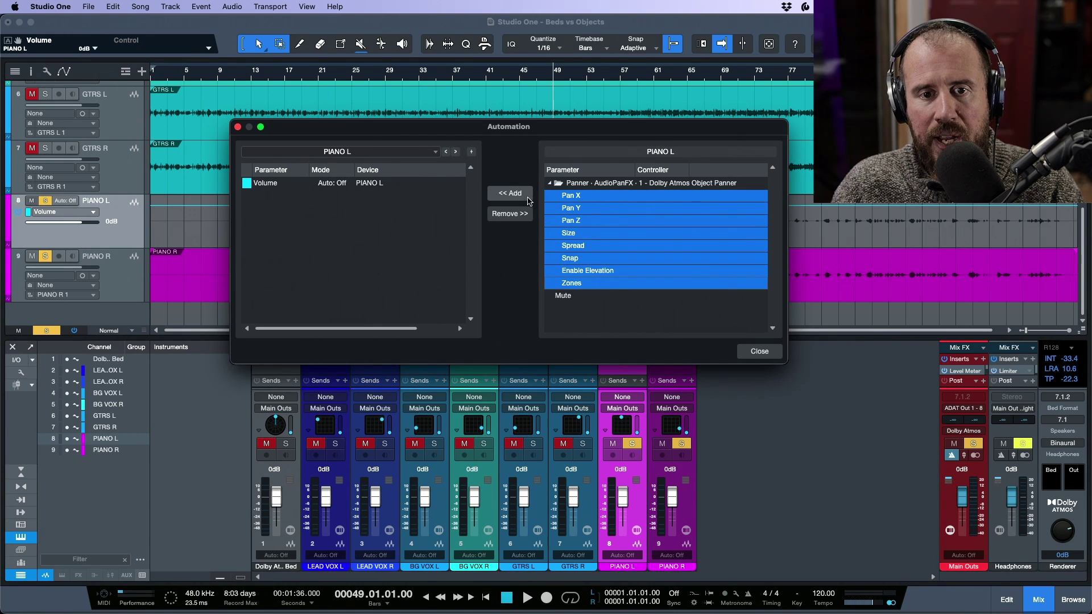
click(510, 194)
click(770, 354)
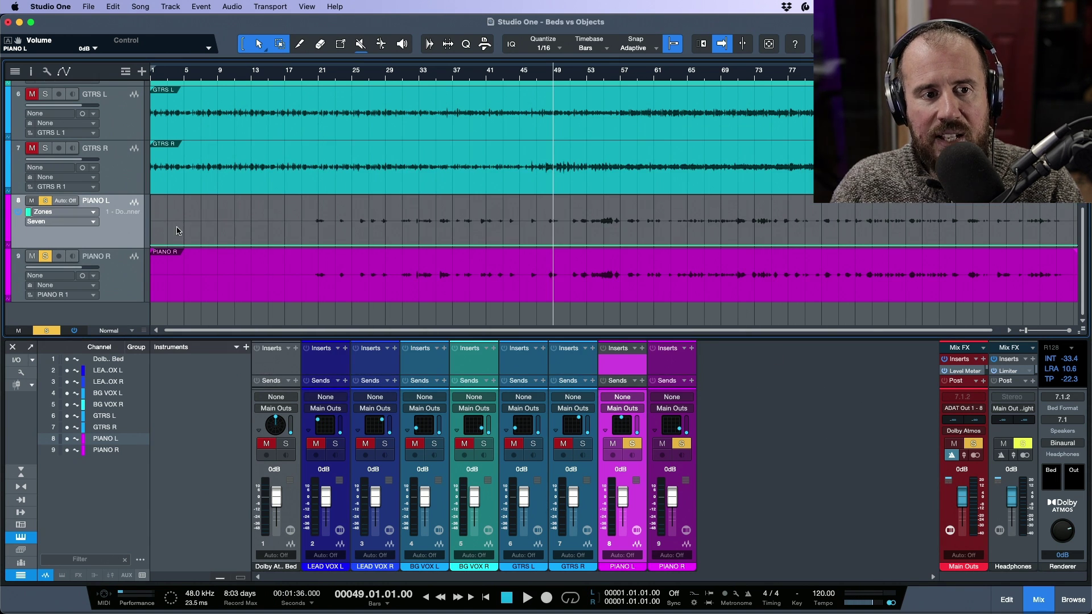
key(F3)
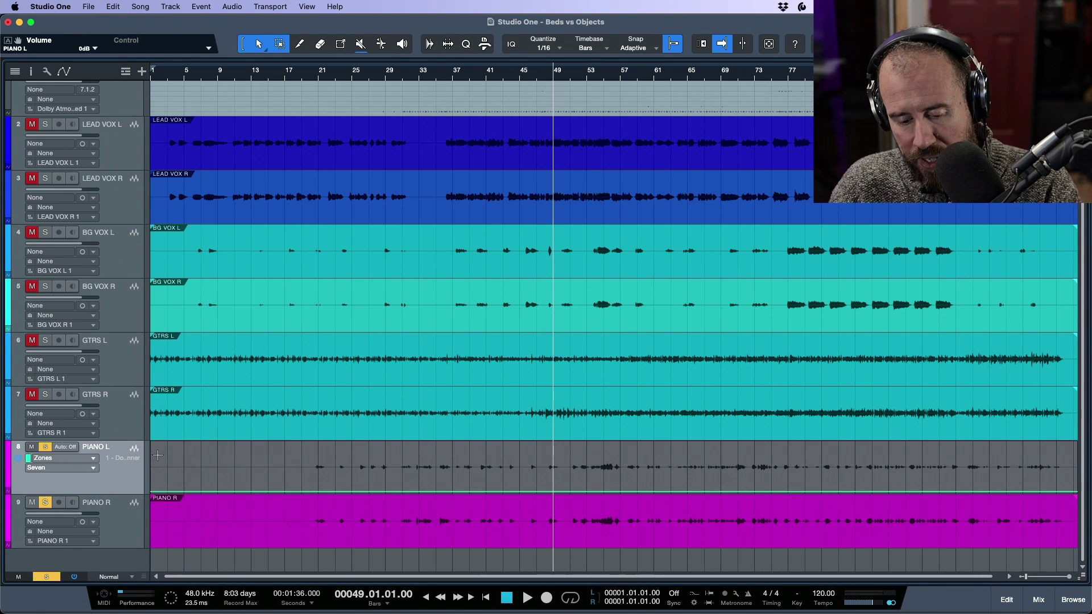
Expand PIANO L's automation lanes and play from bar 42.
key(a)
scroll(179, 448, down, 2)
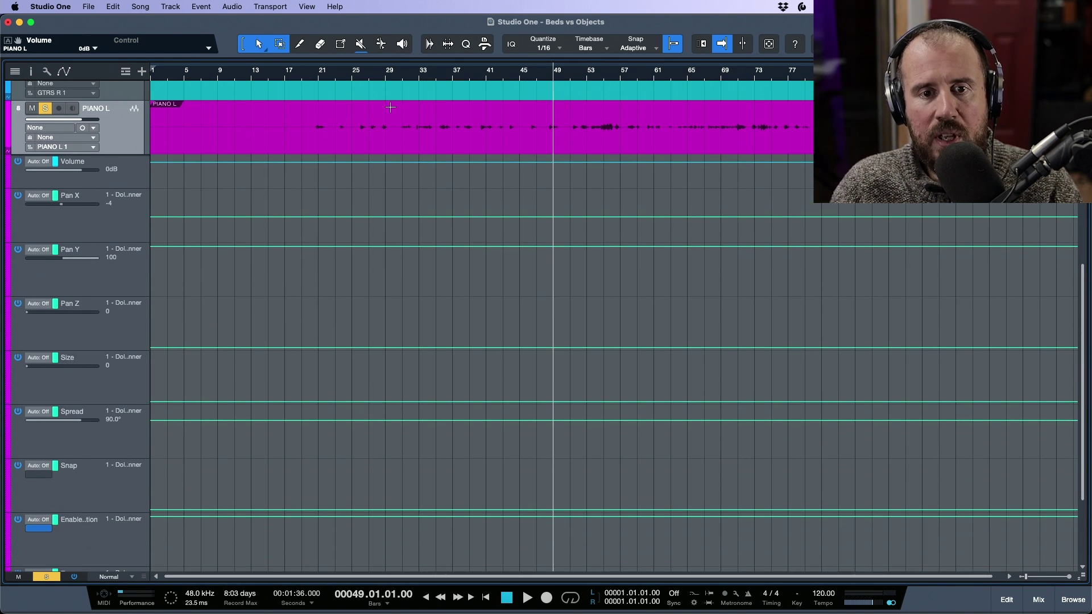
click(493, 70)
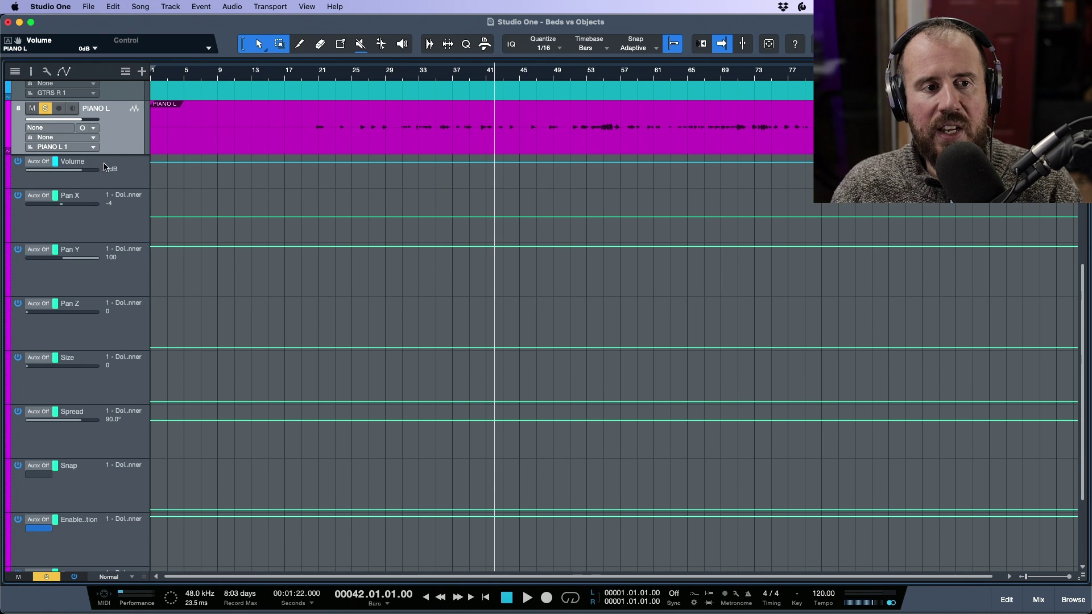
key(space)
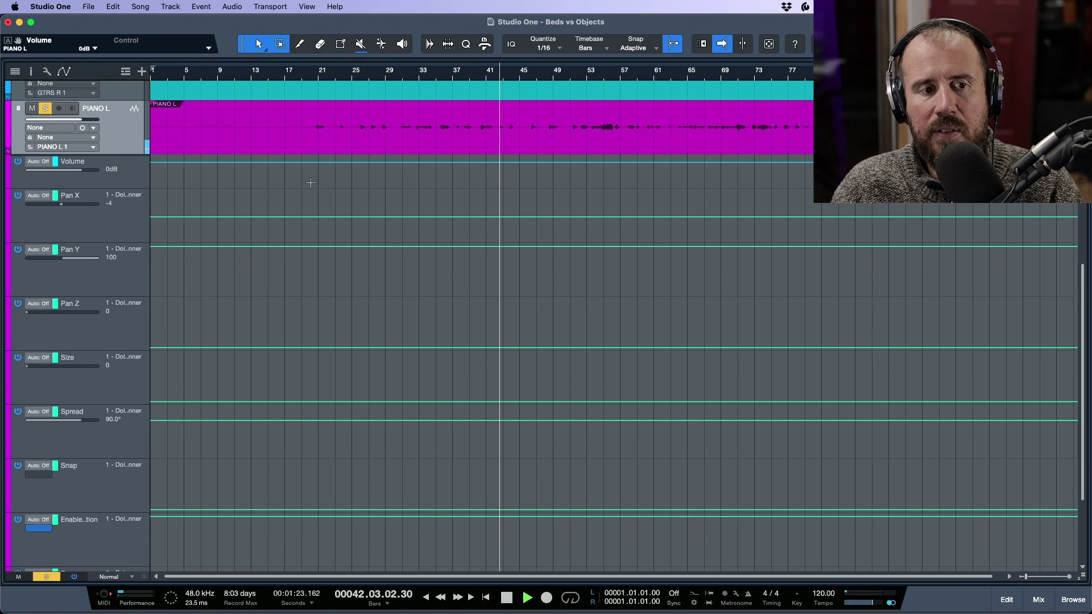
Inspect the Pan X, Pan Y, Pan Z, Size and Spread lanes, then stop playback.
click(136, 224)
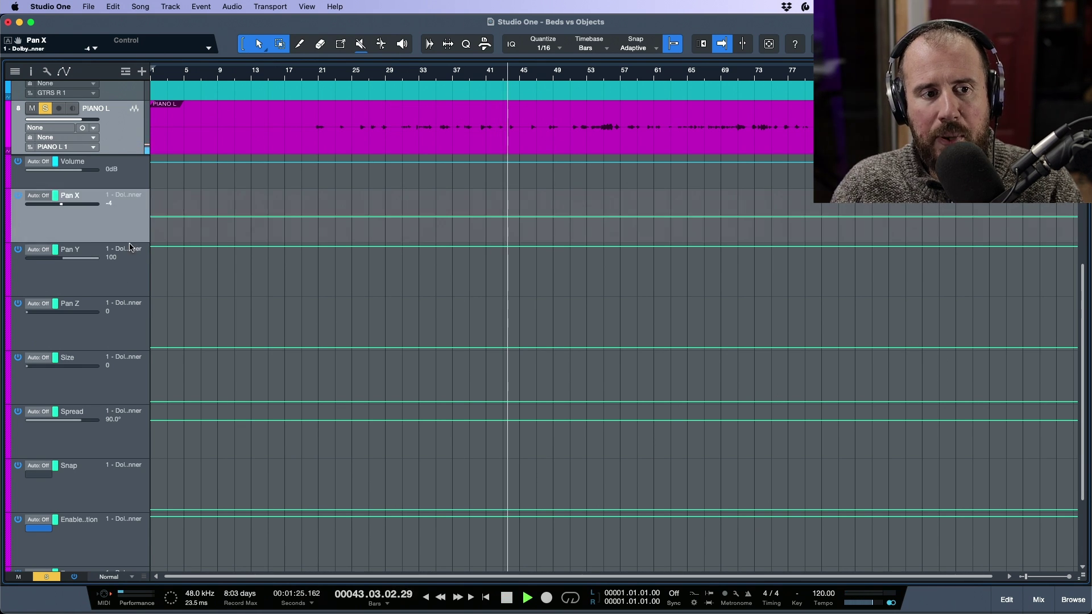
click(137, 276)
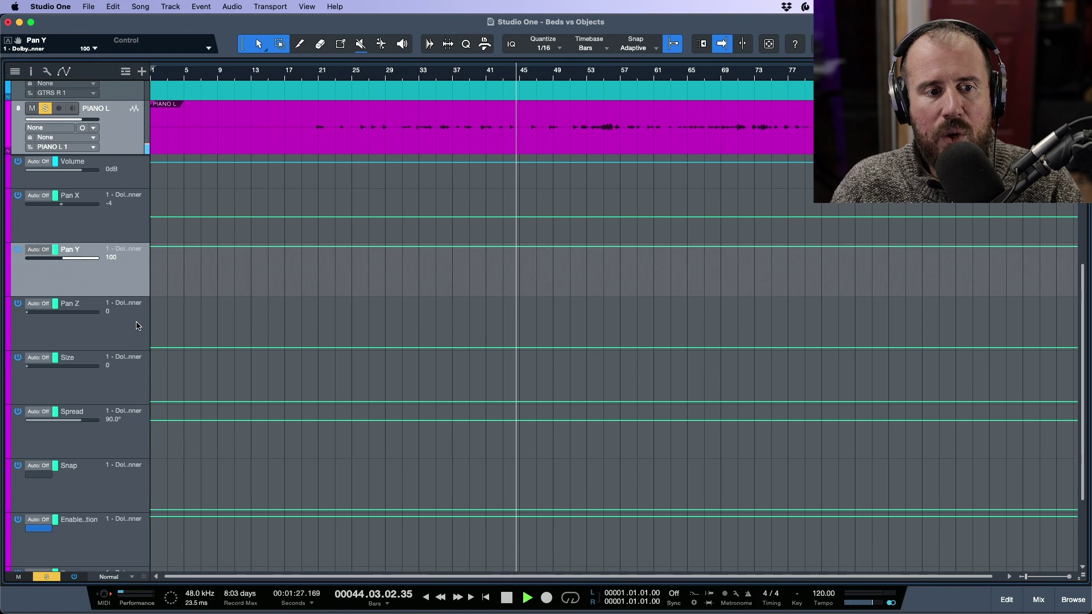
click(137, 325)
click(131, 377)
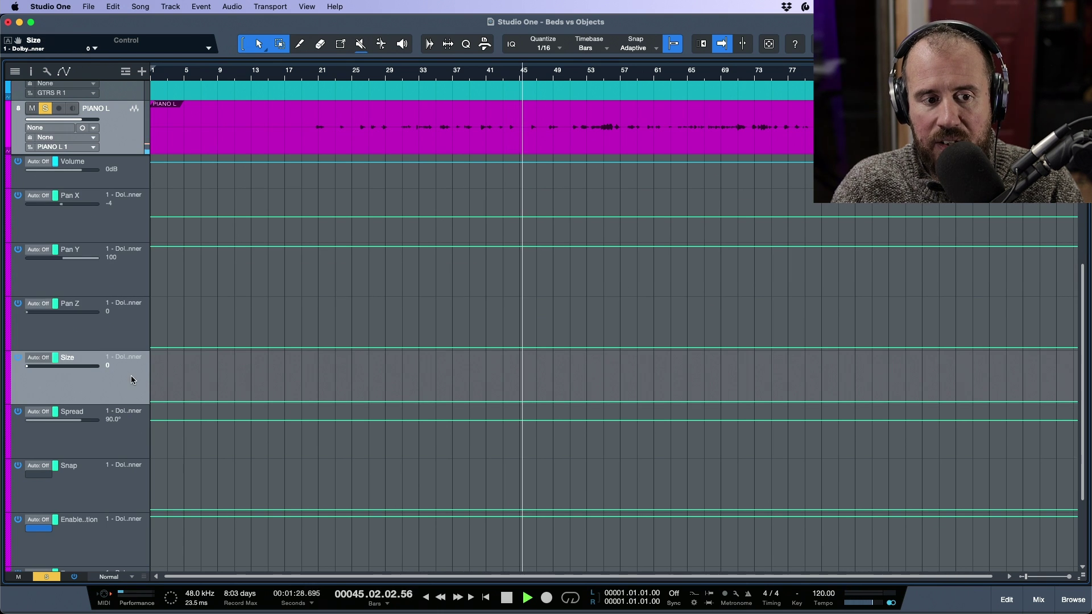
click(131, 439)
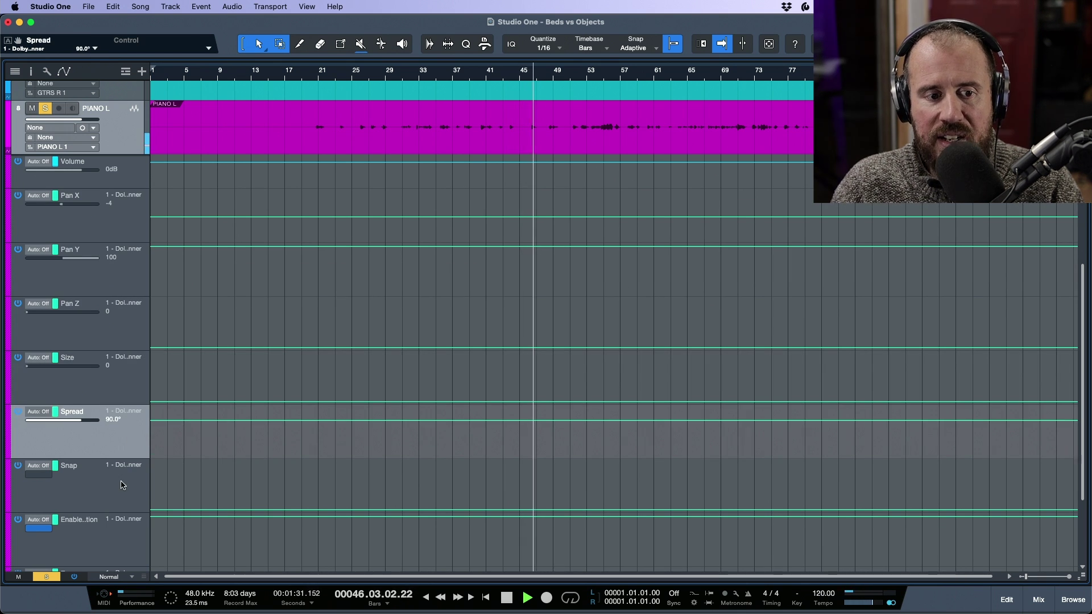
key(space)
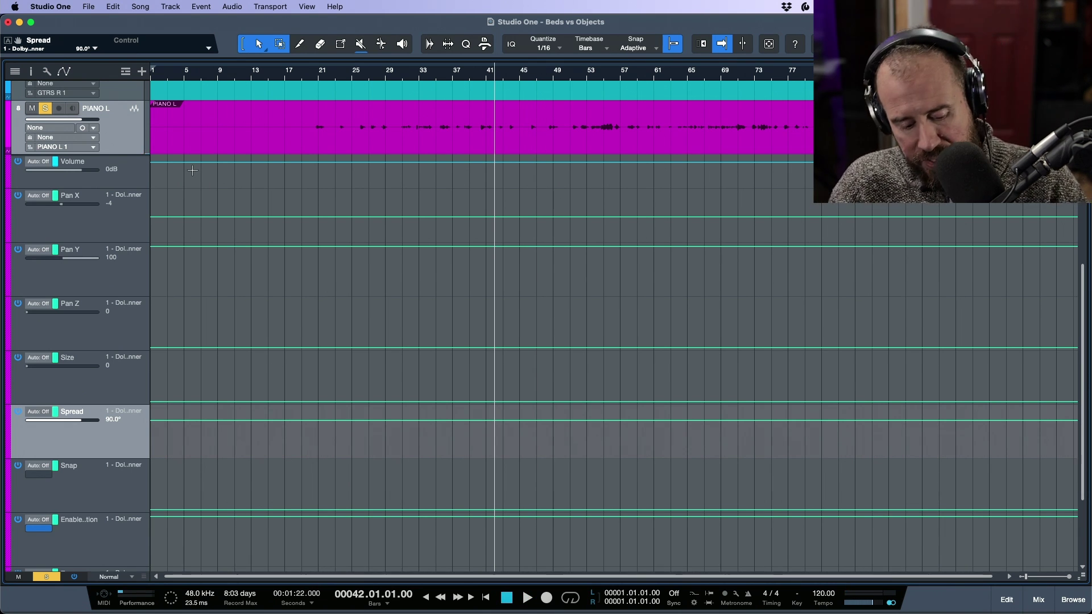
Hide PIANO L's automation, clear solos with Shift+S, set the playhead to bar 53, and open the console.
key(a)
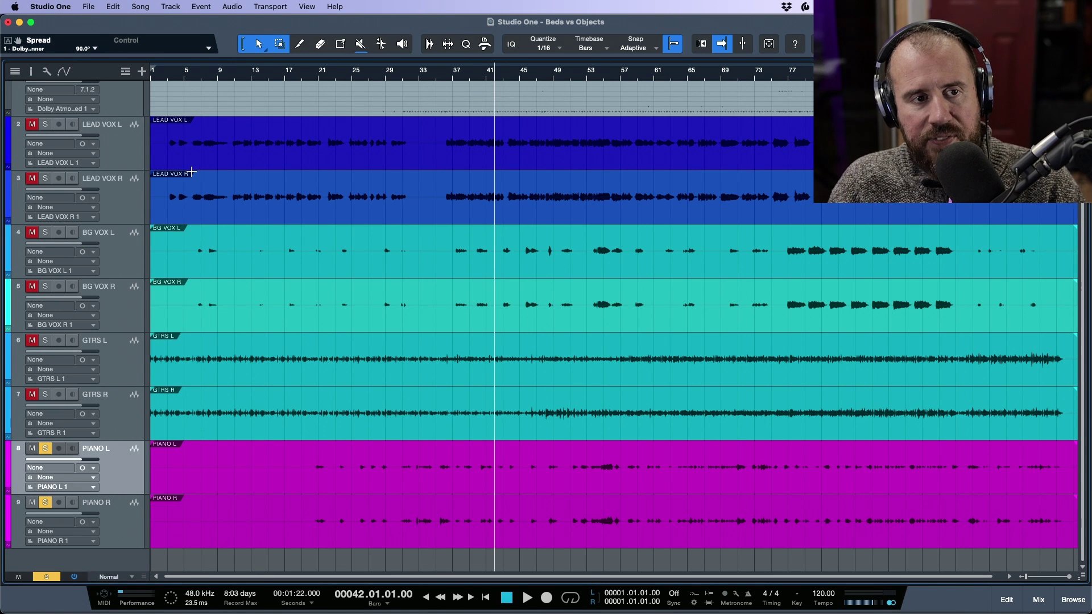
key(shift+s)
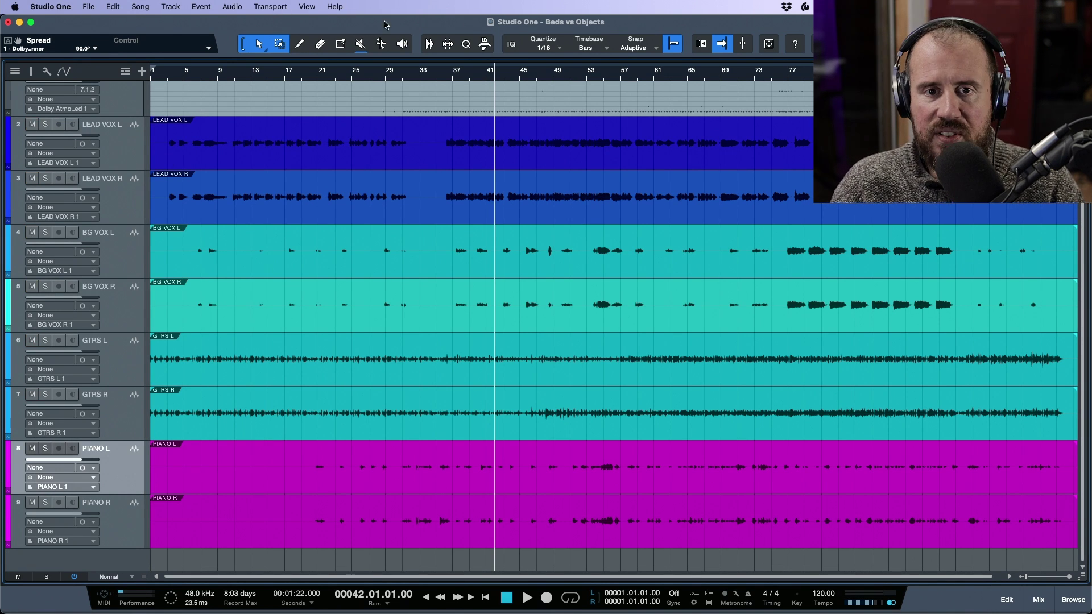
click(586, 77)
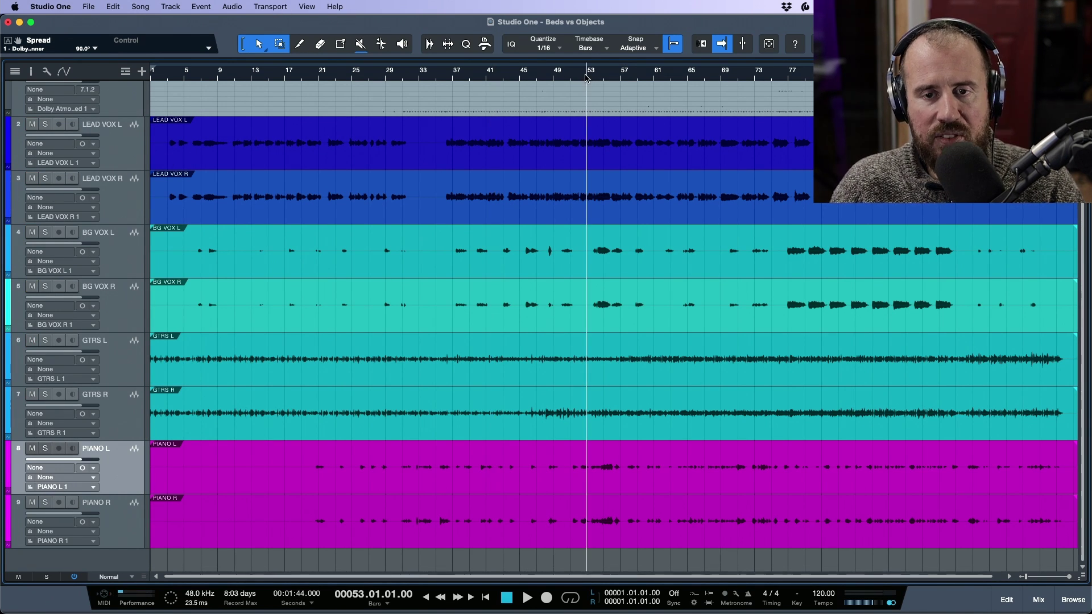
scroll(612, 216, up, 1)
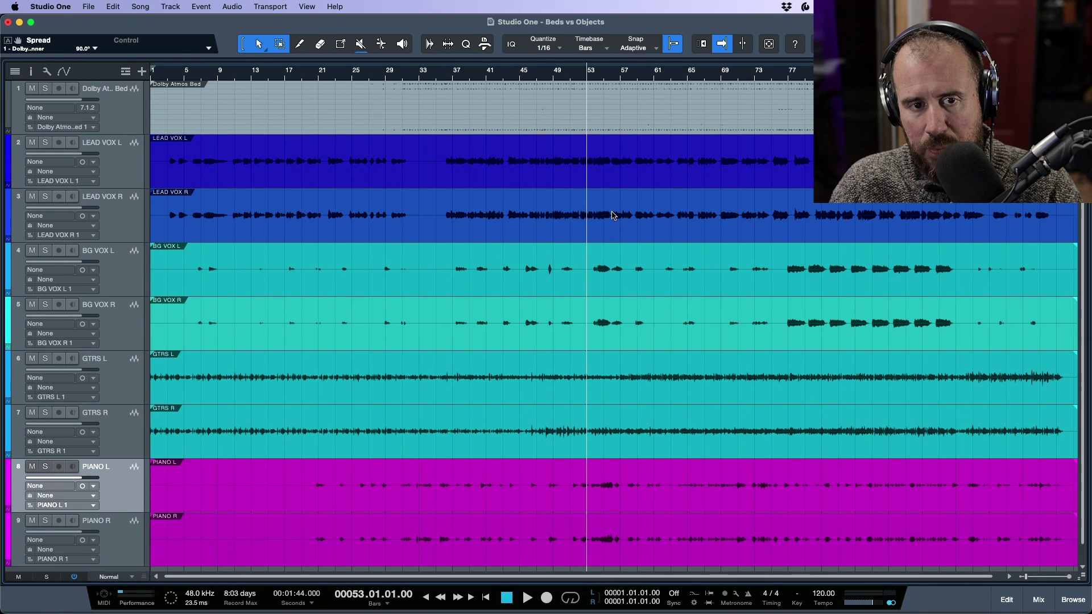
key(F3)
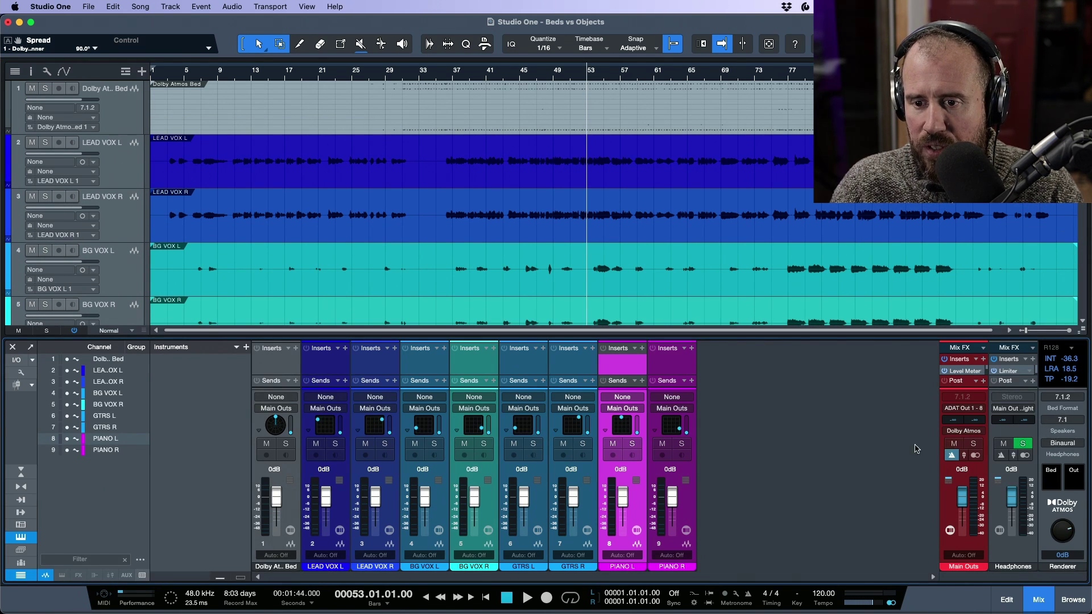
Shrink track heights so all nine tracks fit and audition from bar 53.
key(shift+w)
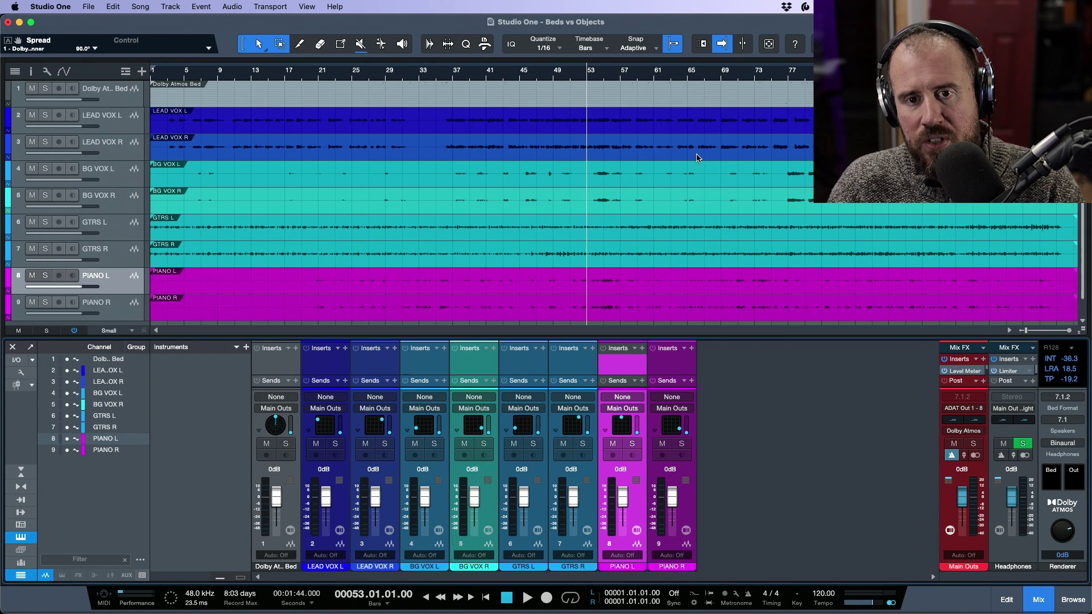
key(space)
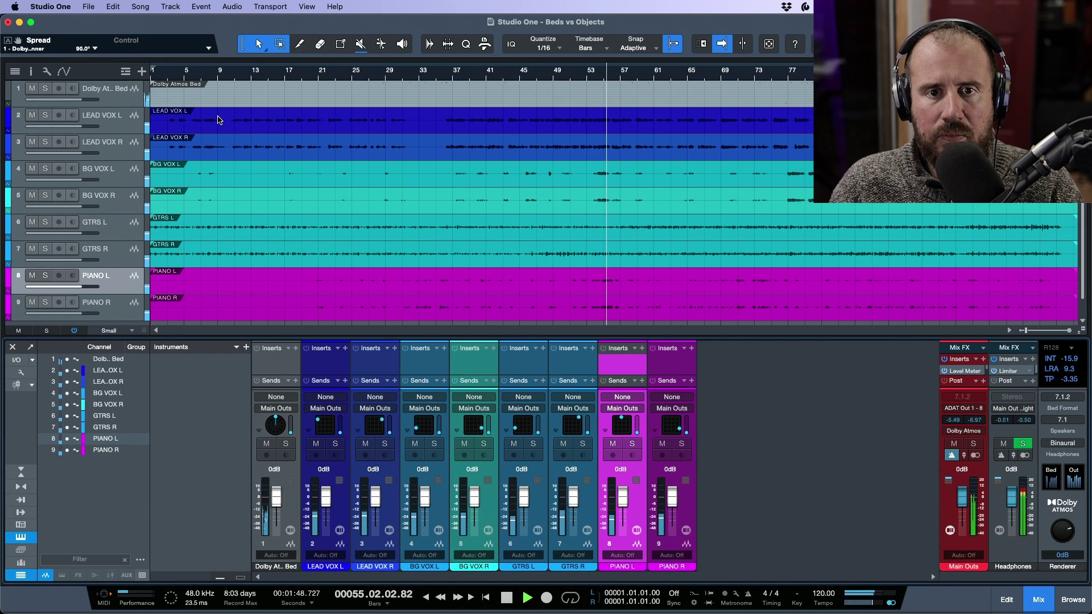
key(space)
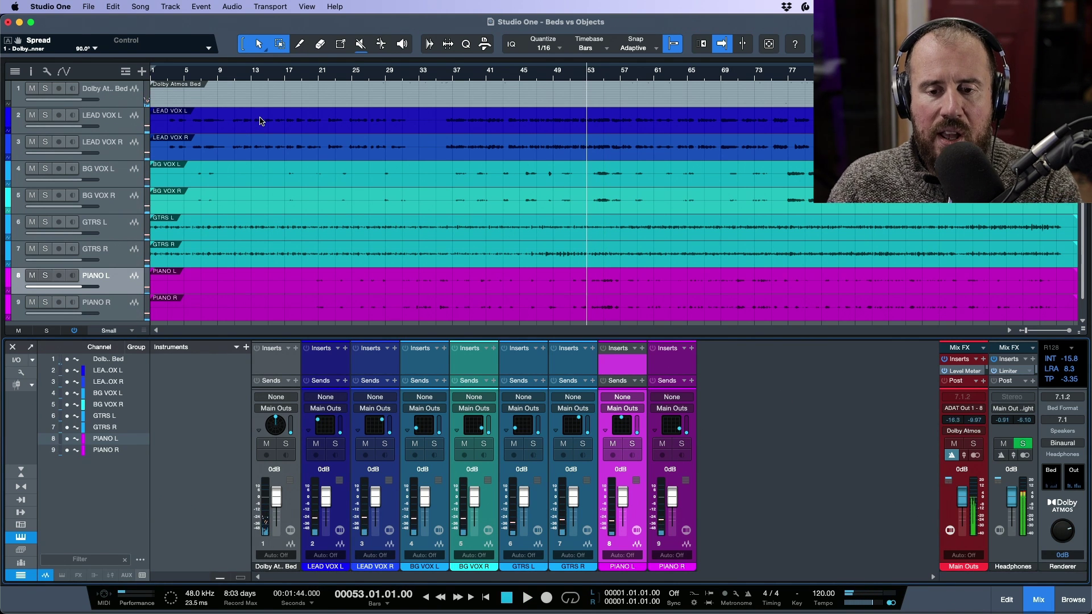
click(114, 101)
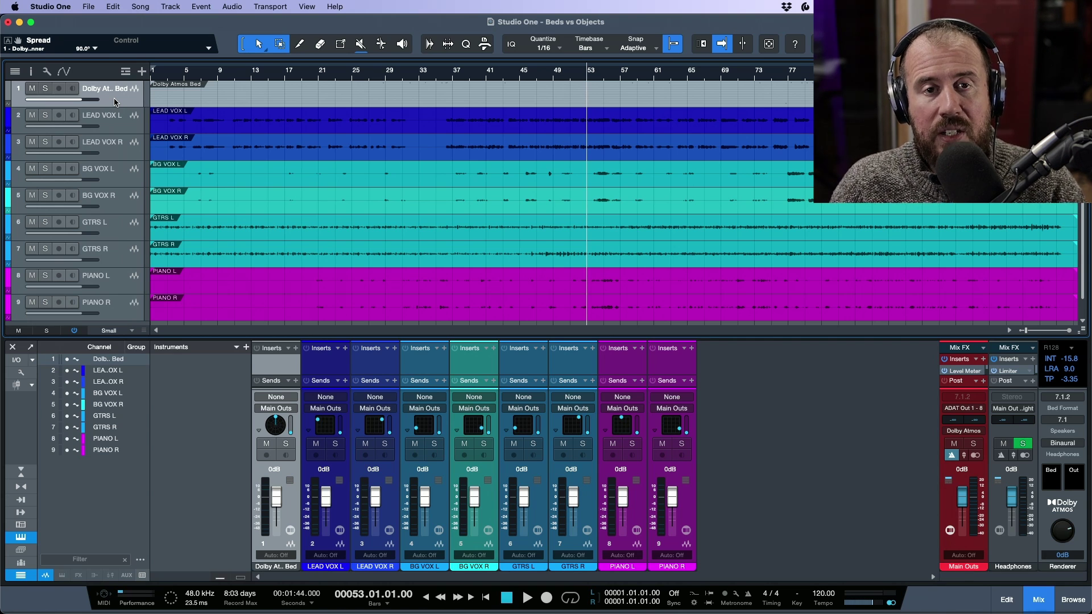
Select LEAD VOX L through PIANO R and solo all eight object tracks.
click(131, 129)
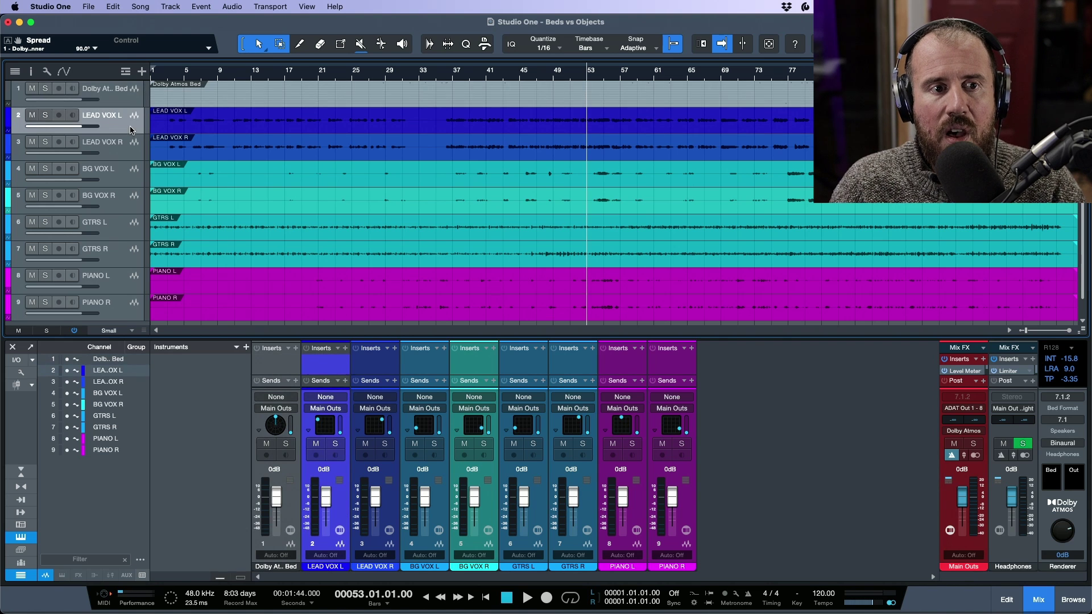
scroll(130, 130, down, 1)
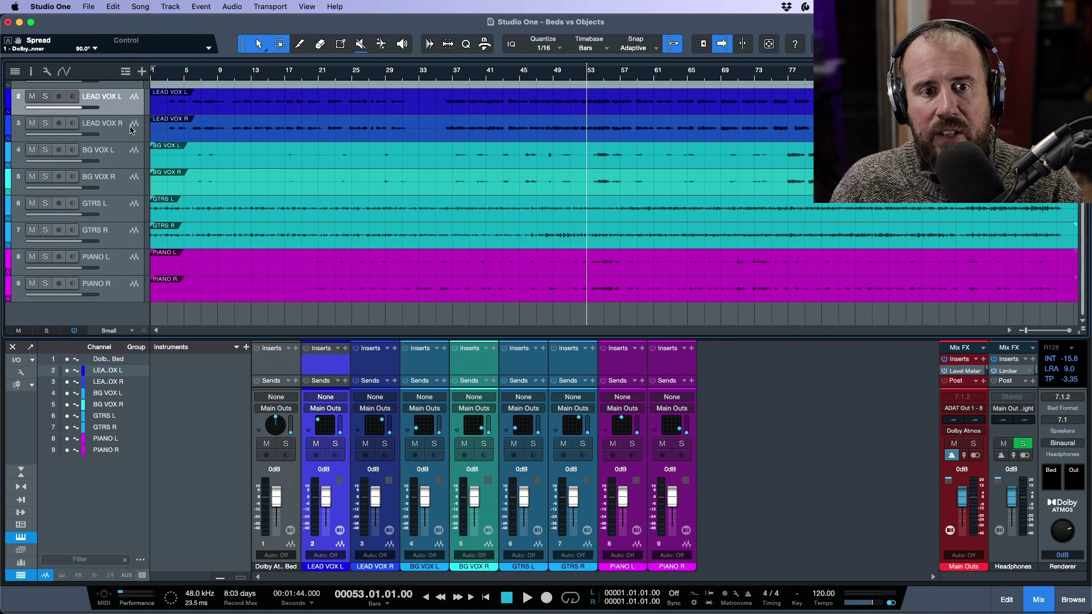
shift+click(120, 295)
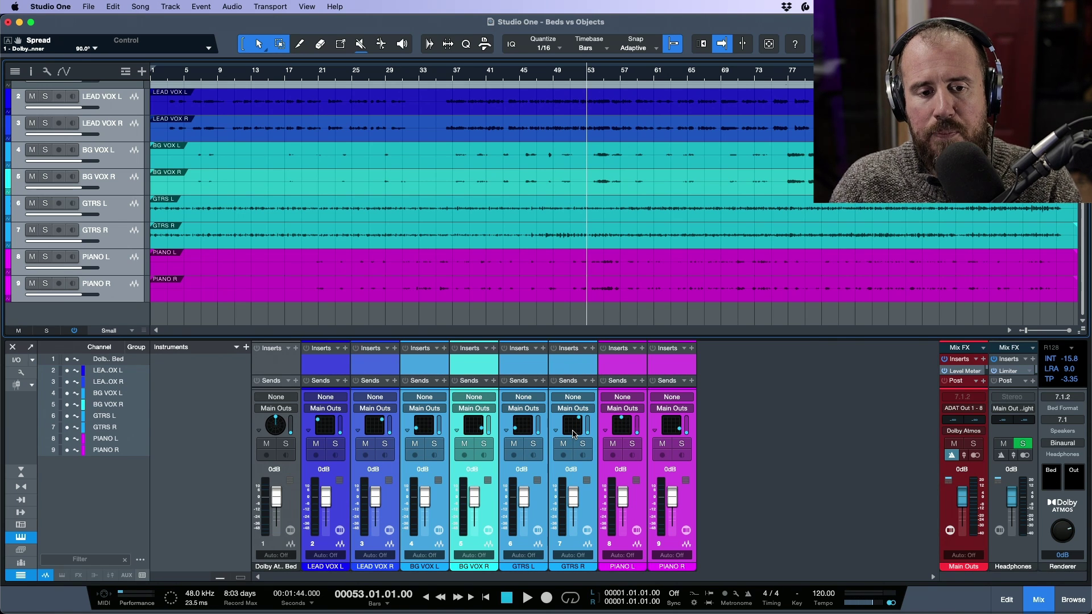
shift+click(336, 444)
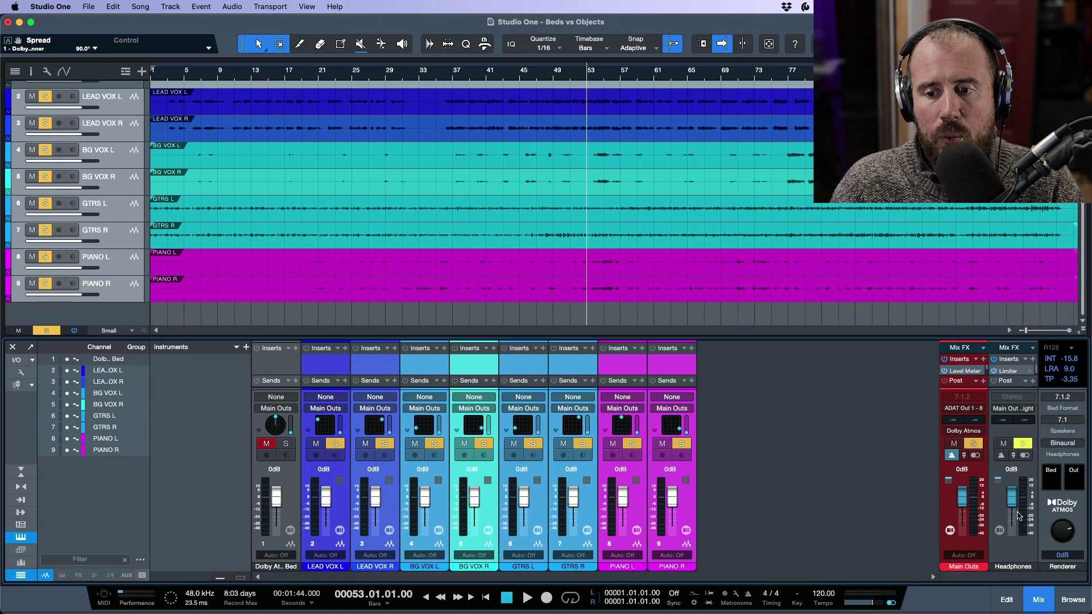
click(1062, 504)
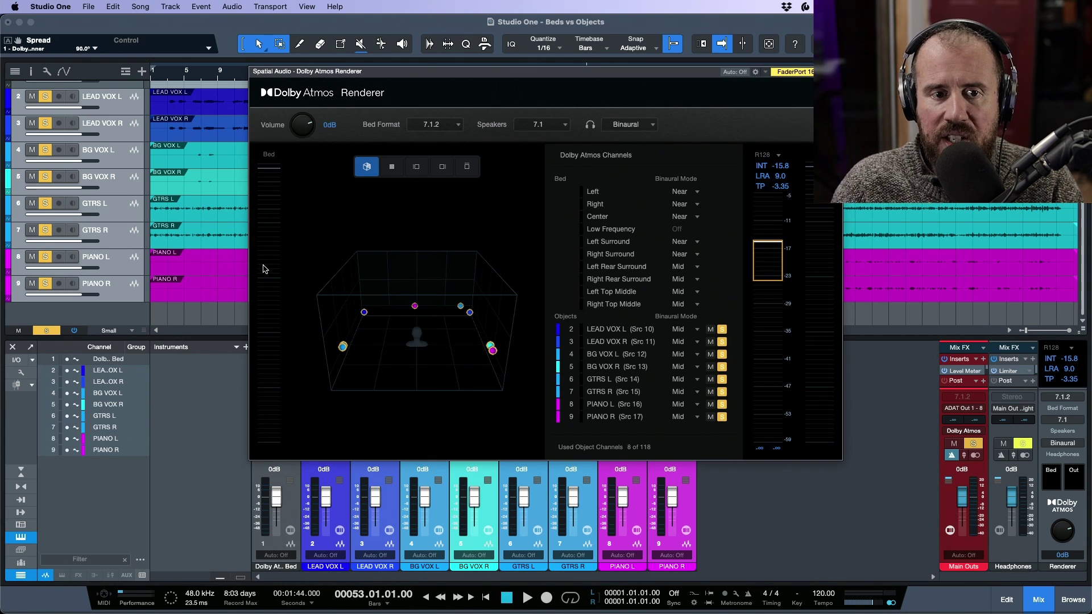
key(space)
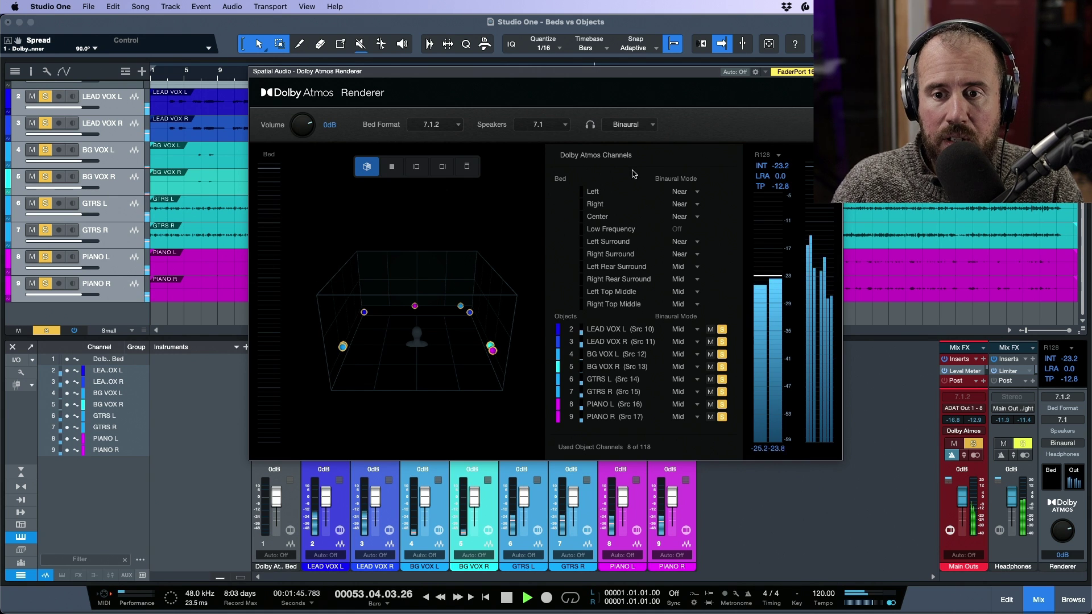
key(space)
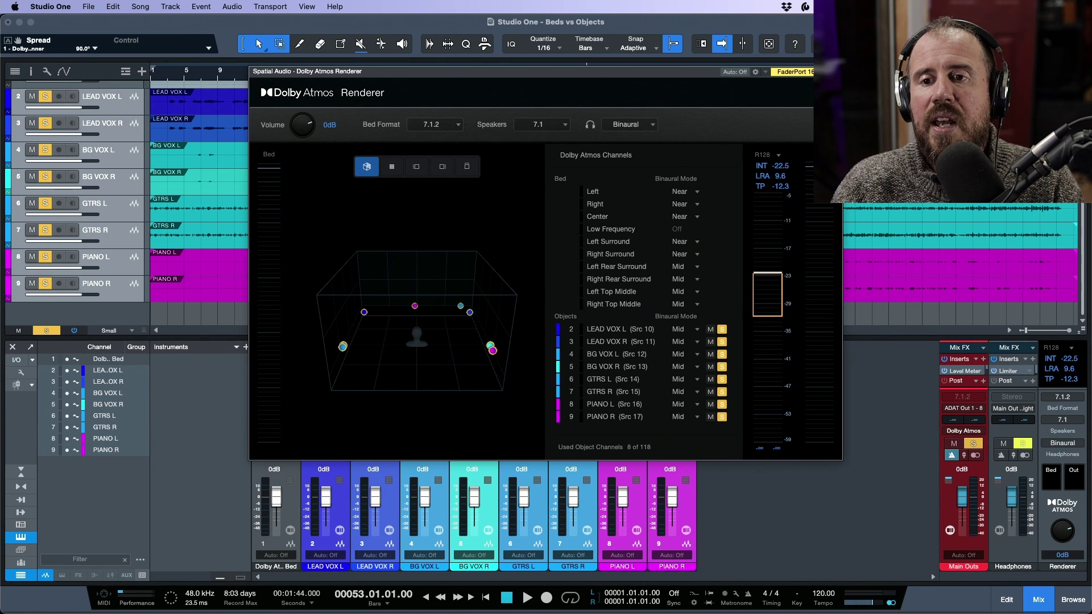
Close the Renderer, solo only the Dolby Atmos Bed, reopen the Renderer and audition the bed.
click(212, 173)
scroll(211, 173, up, 1)
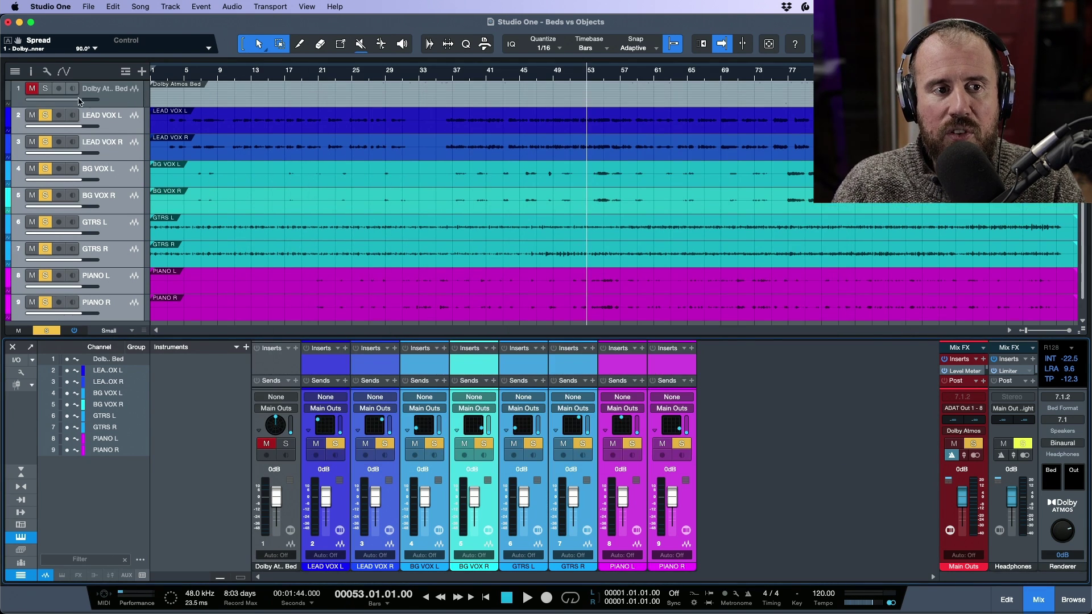
click(44, 88)
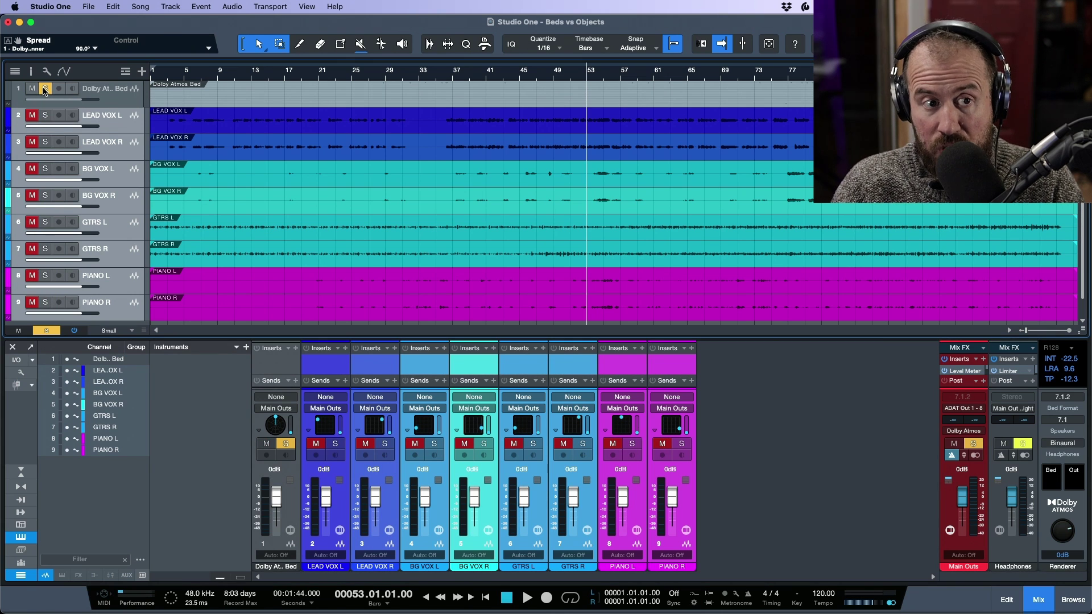
click(1046, 474)
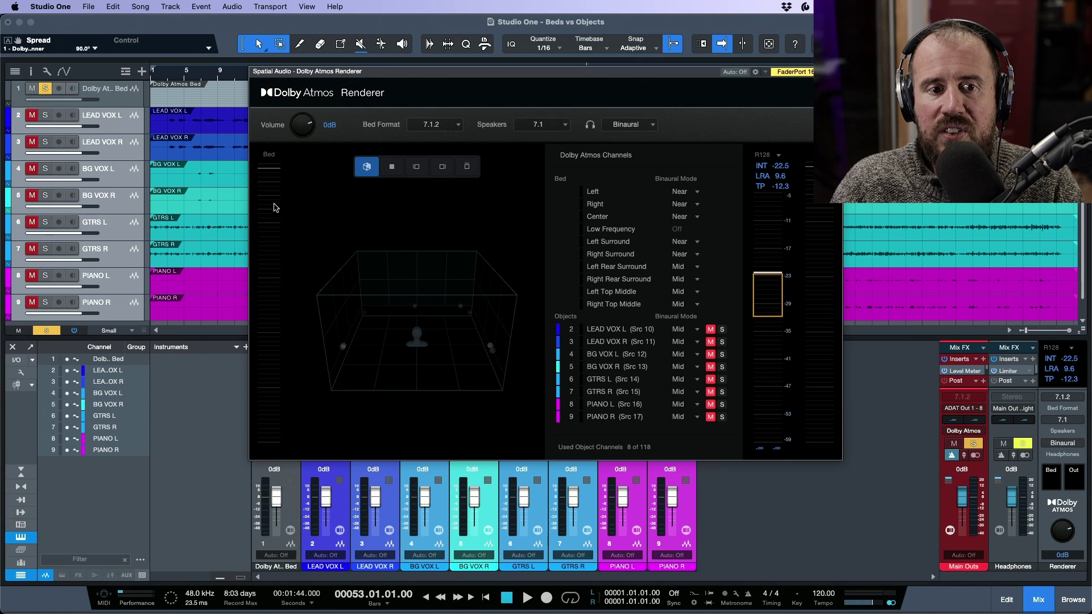
mouse_move(269, 270)
key(space)
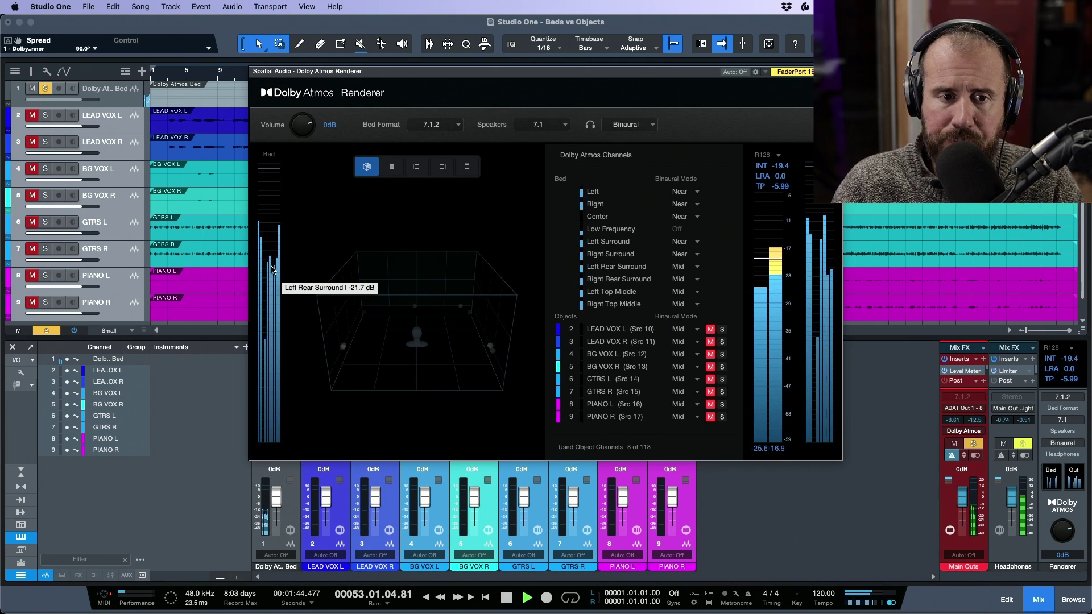
key(space)
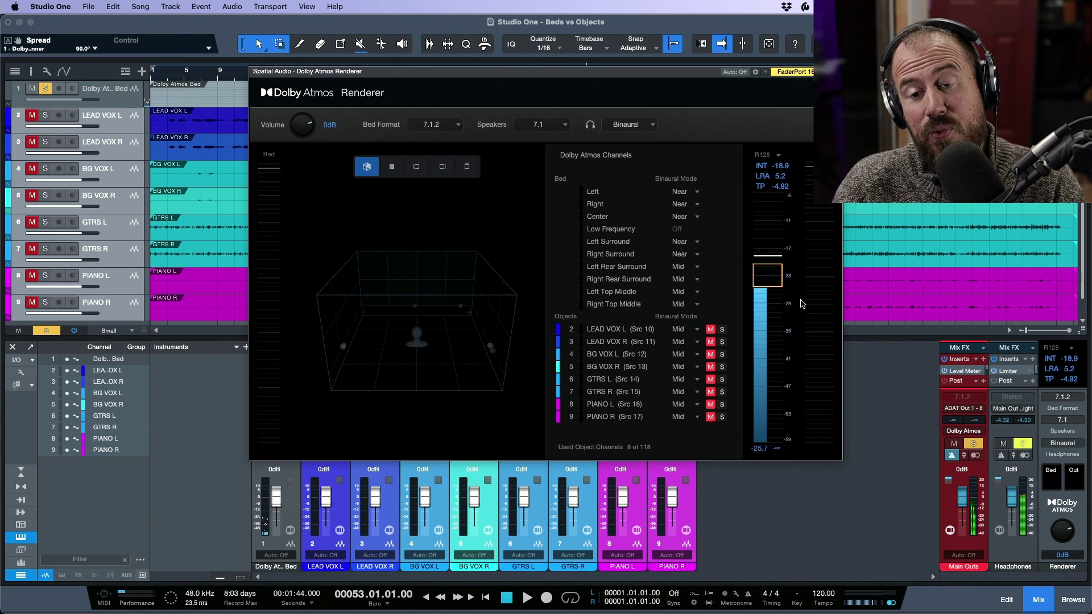
key(super+w)
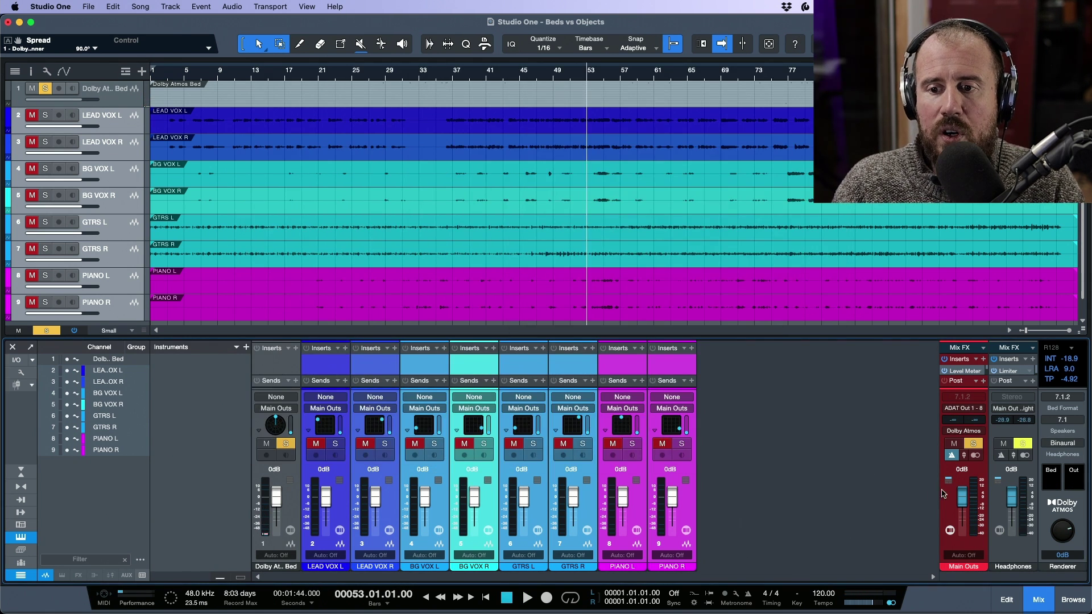
click(969, 370)
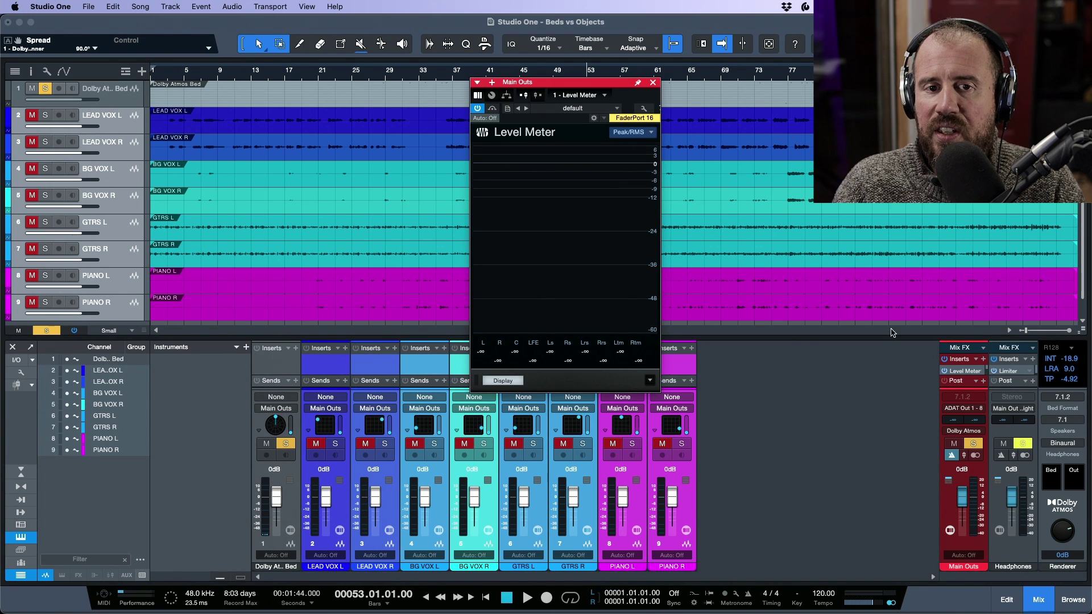
key(space)
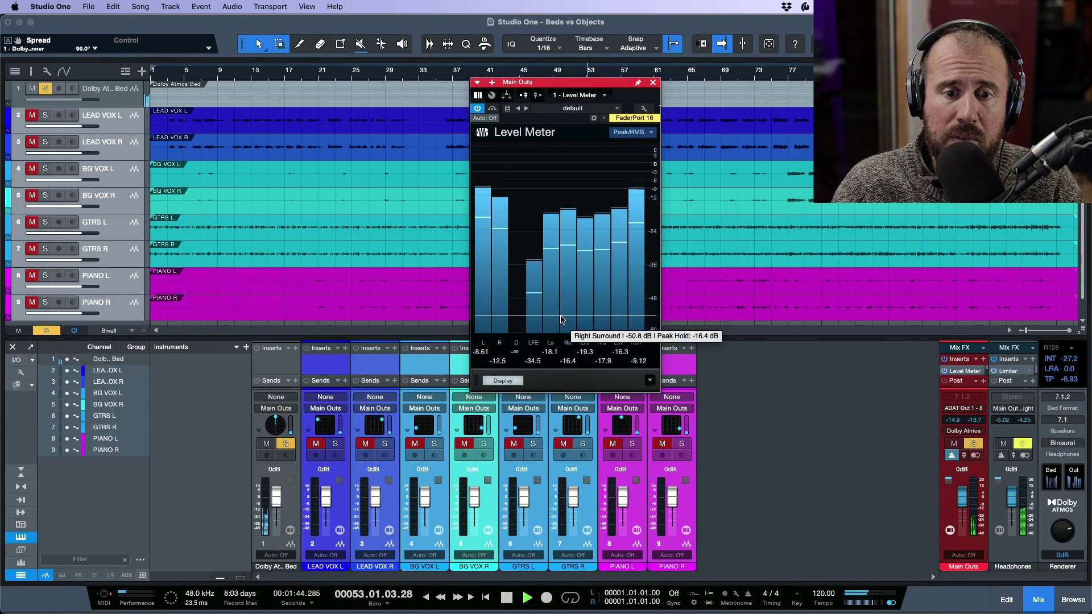
click(654, 83)
key(space)
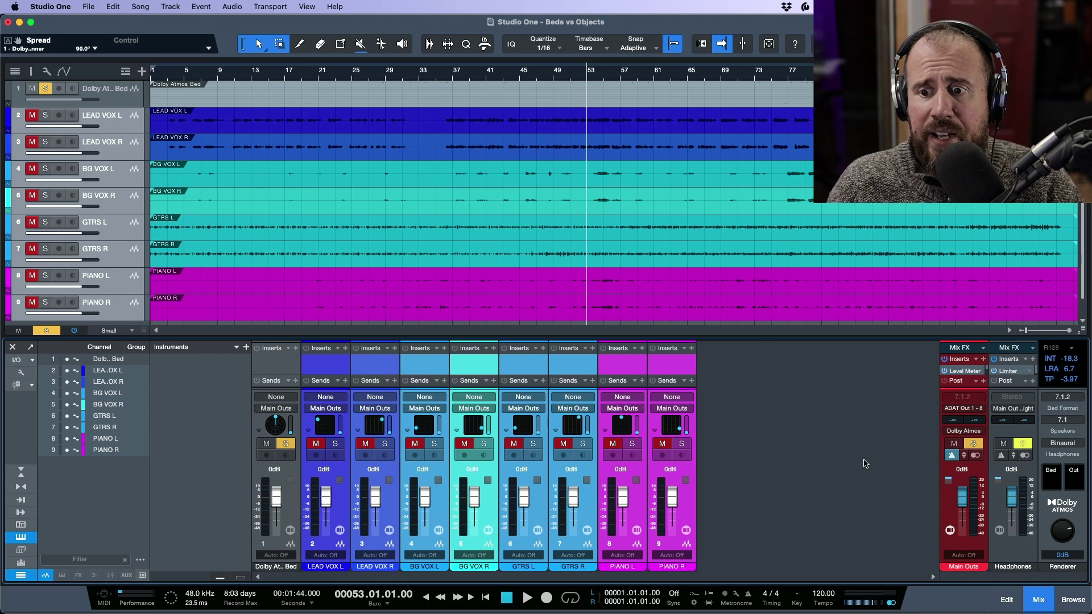
Open the Renderer channel's Speakers dropdown, currently showing 7.1.
click(1069, 421)
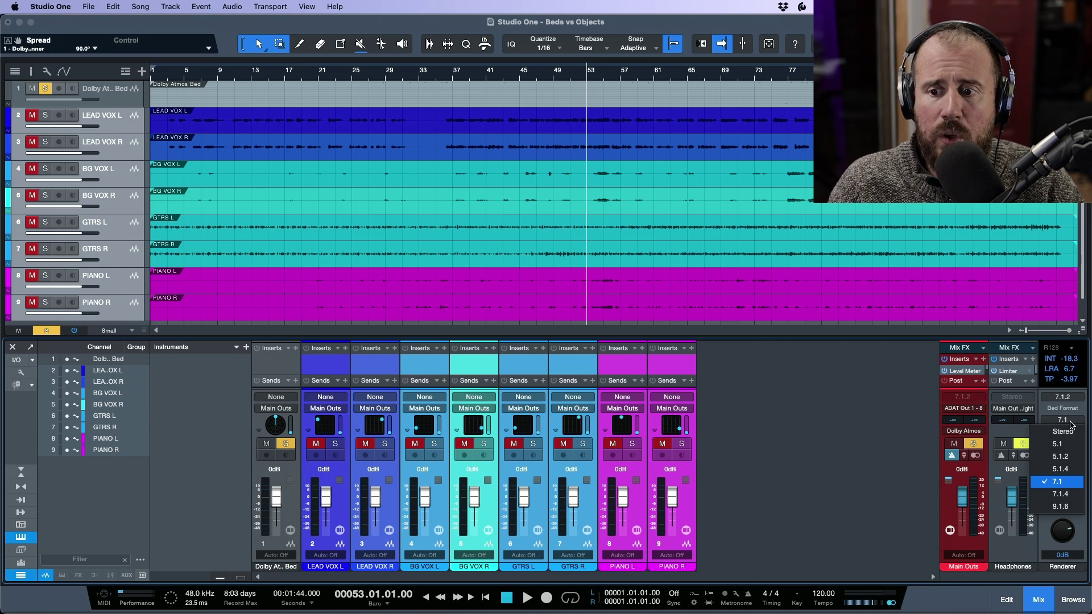